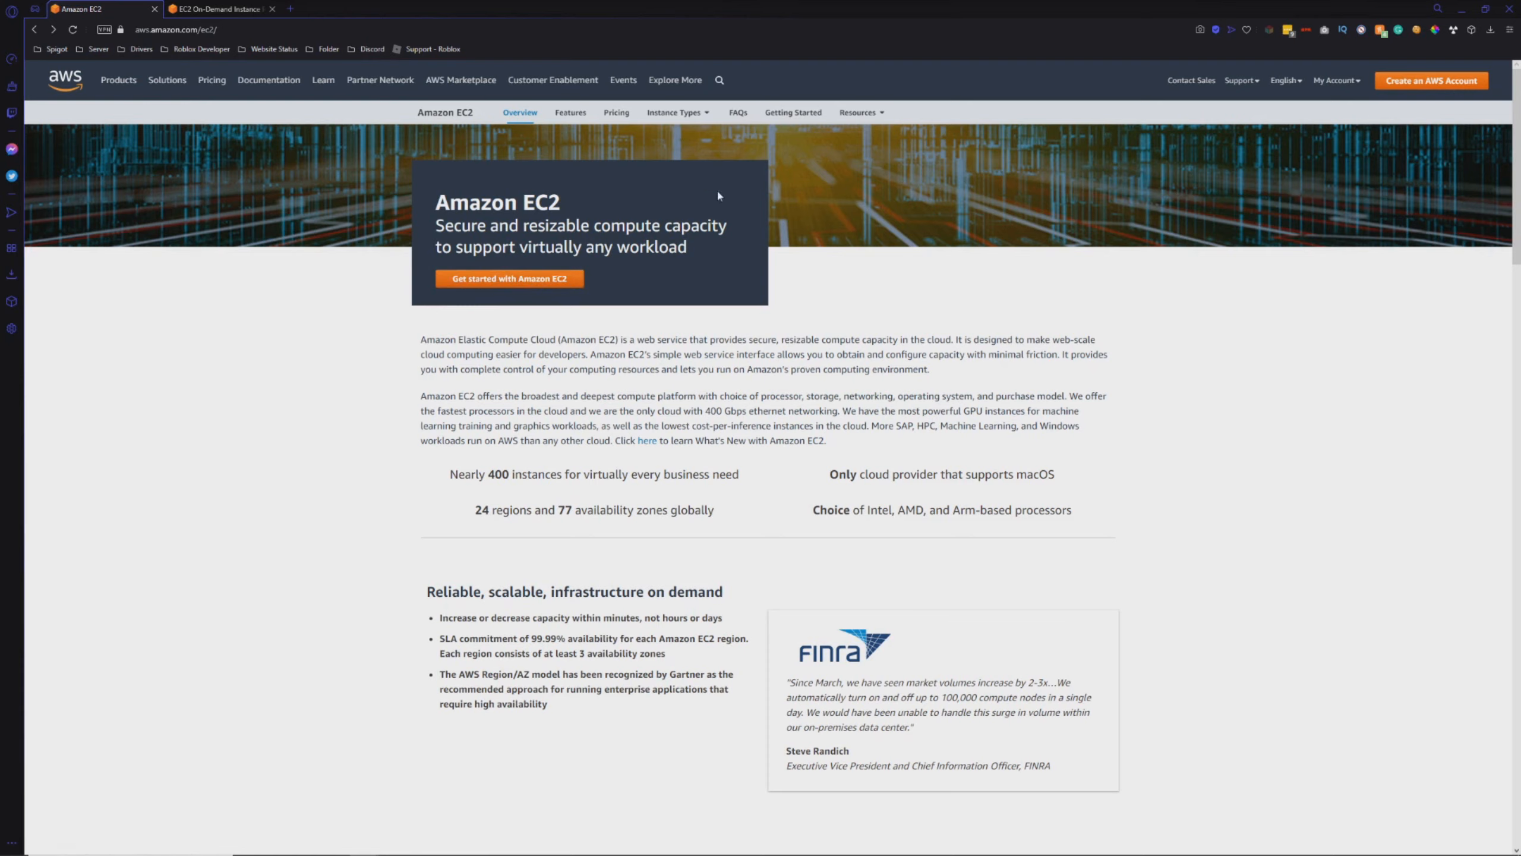
- Open the EC2 console and start launching a new instance
{"action": "left_click", "coordinate": [501, 280]}
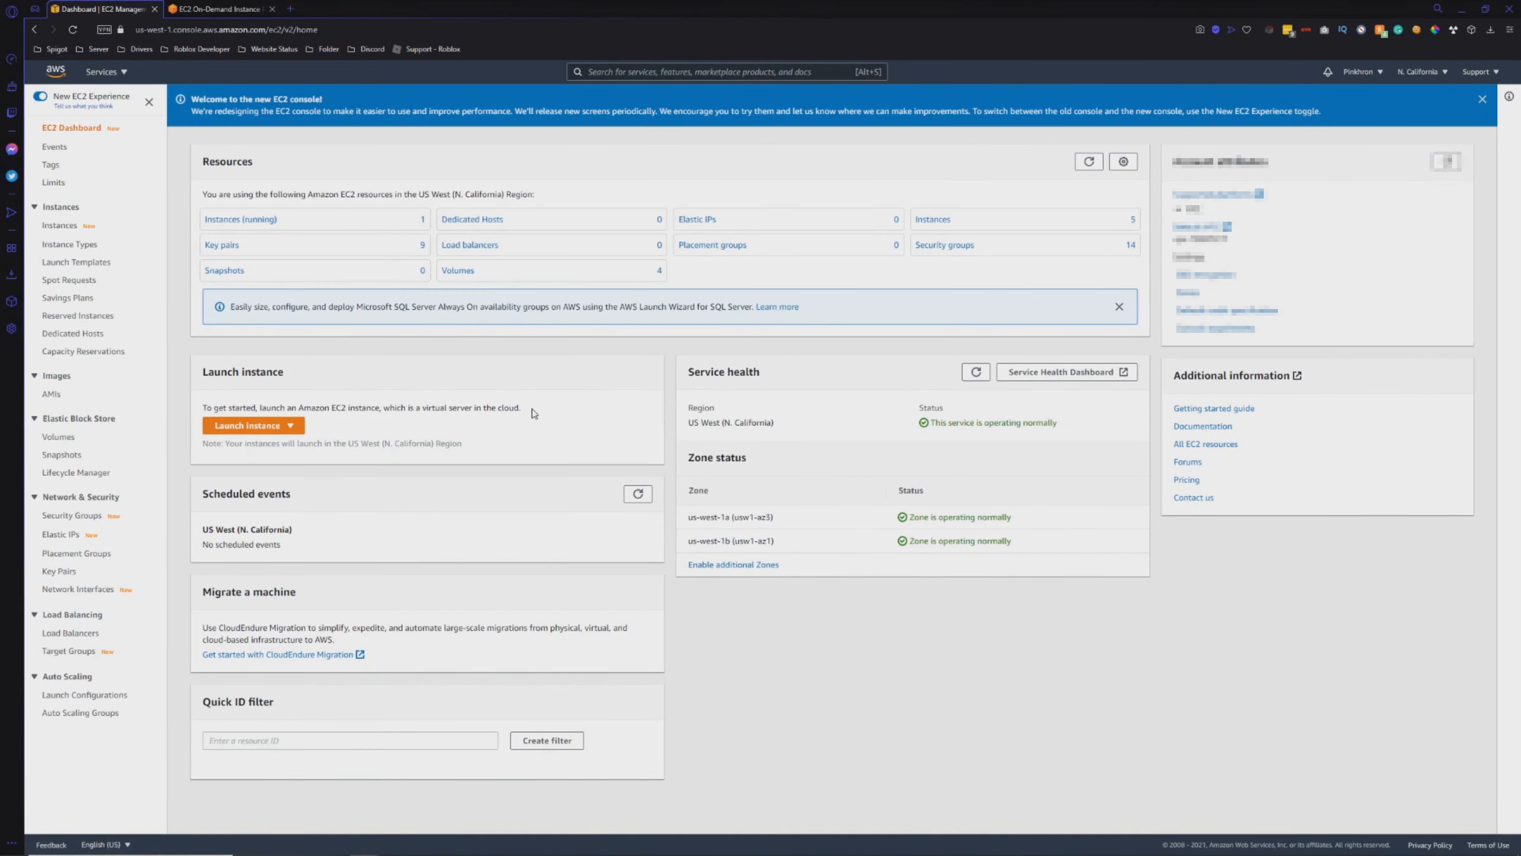
{"action": "left_click", "coordinate": [250, 426]}
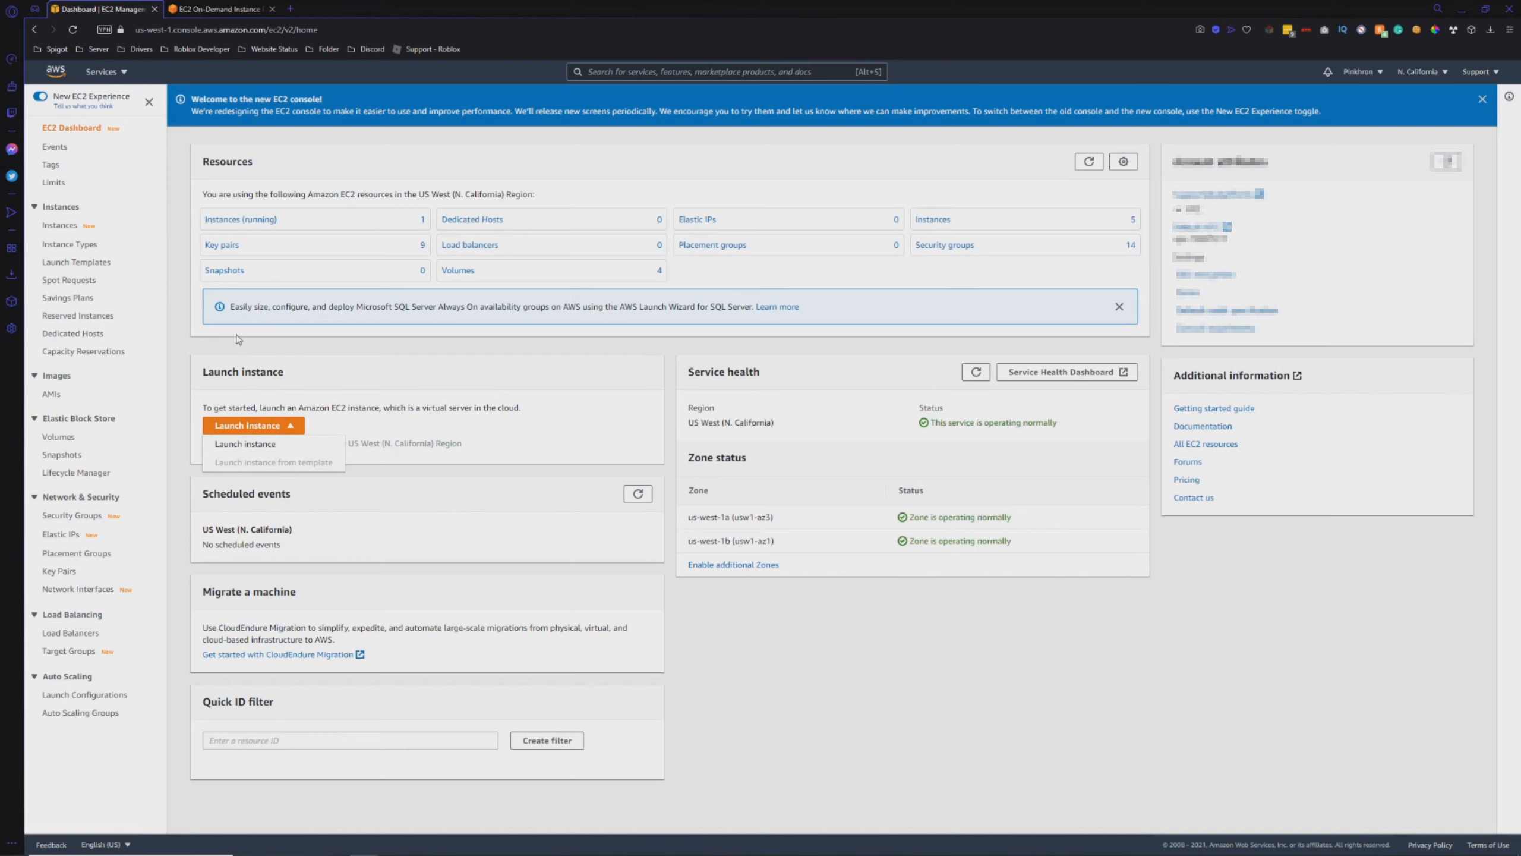
{"action": "left_click", "coordinate": [245, 444]}
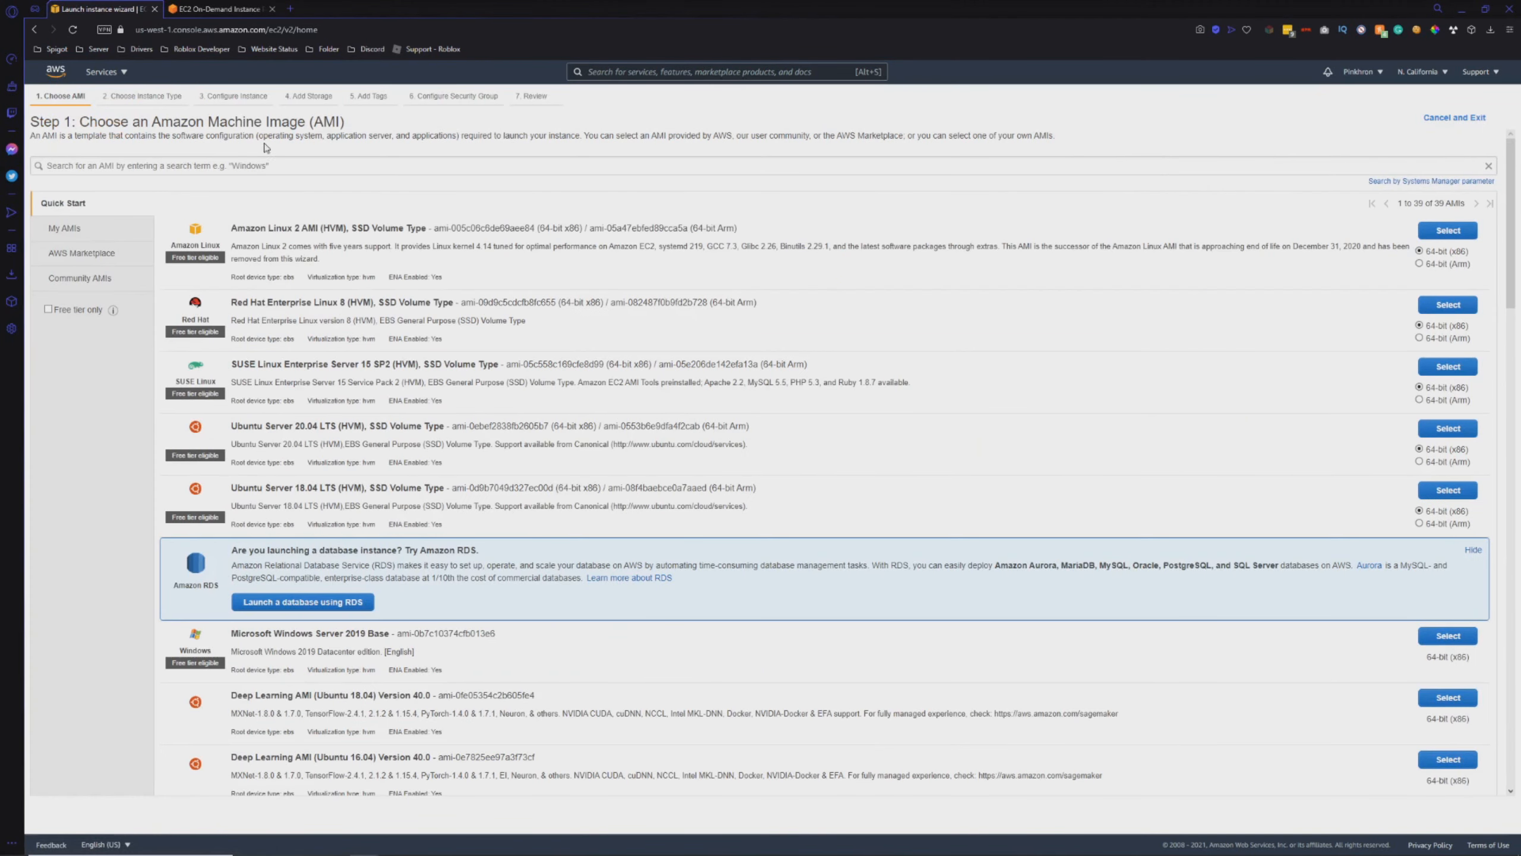
- Choose the Amazon Linux 2 AMI (HVM), SSD Volume Type, 64-bit (x86) as the machine image
{"action": "left_click", "coordinate": [108, 72]}
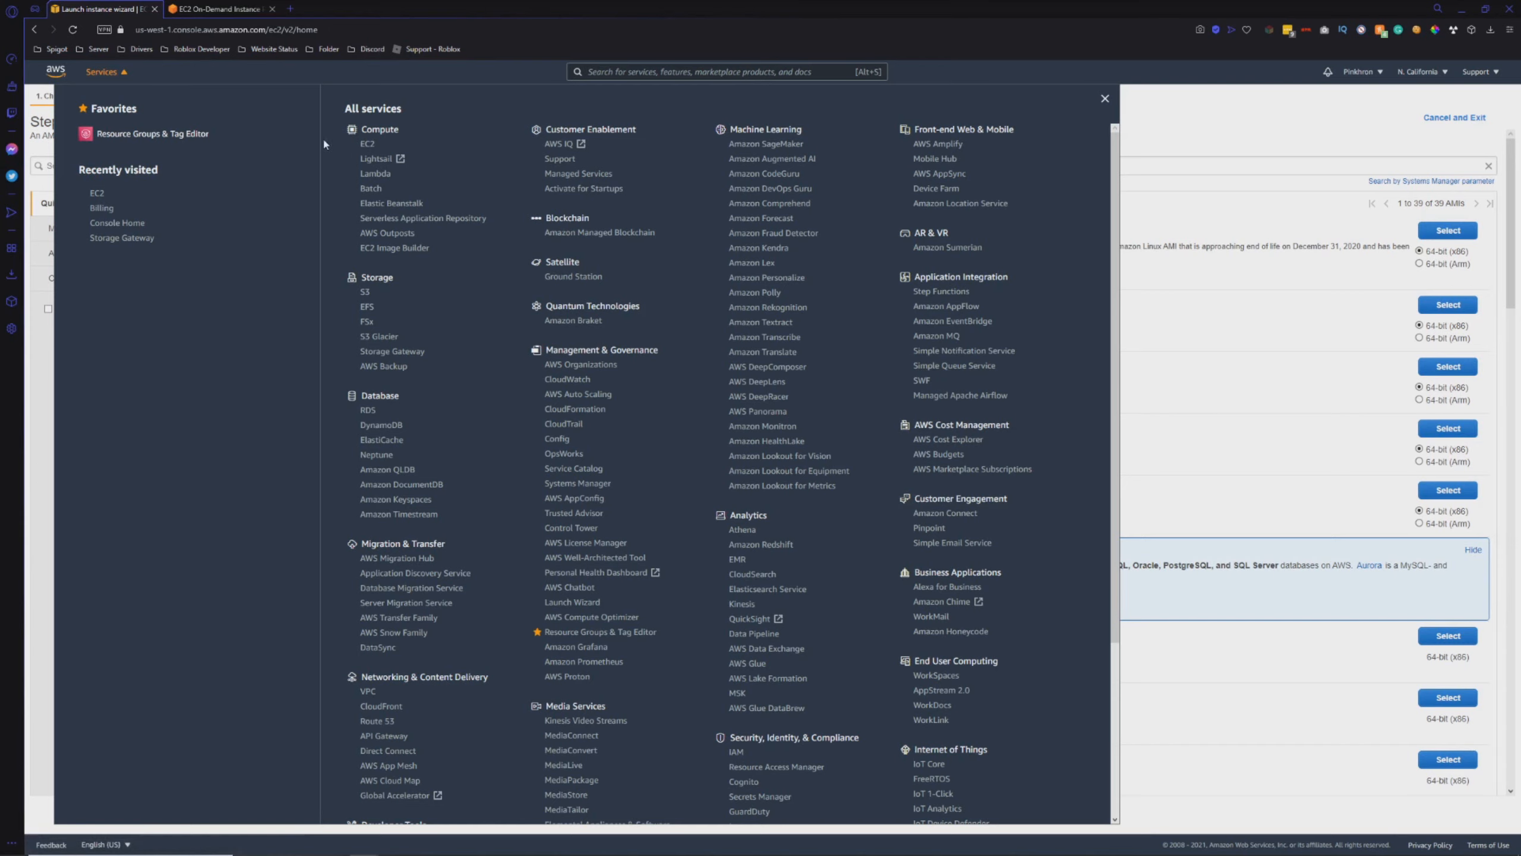
{"action": "left_click", "coordinate": [1204, 123]}
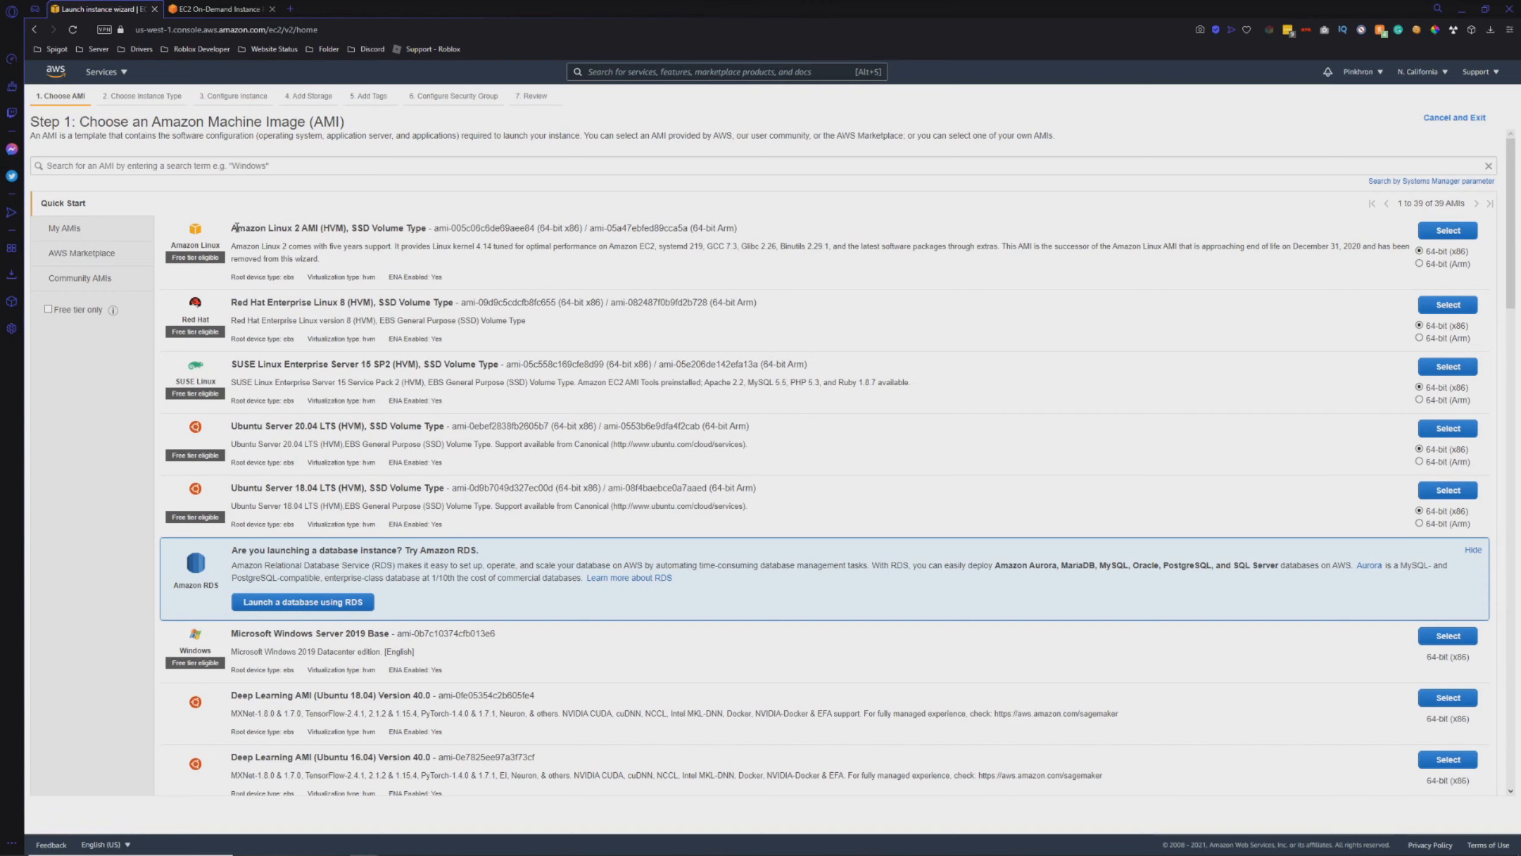
{"action": "left_click_drag", "start_coordinate": [237, 227], "coordinate": [410, 229]}
{"action": "left_click", "coordinate": [1447, 230]}
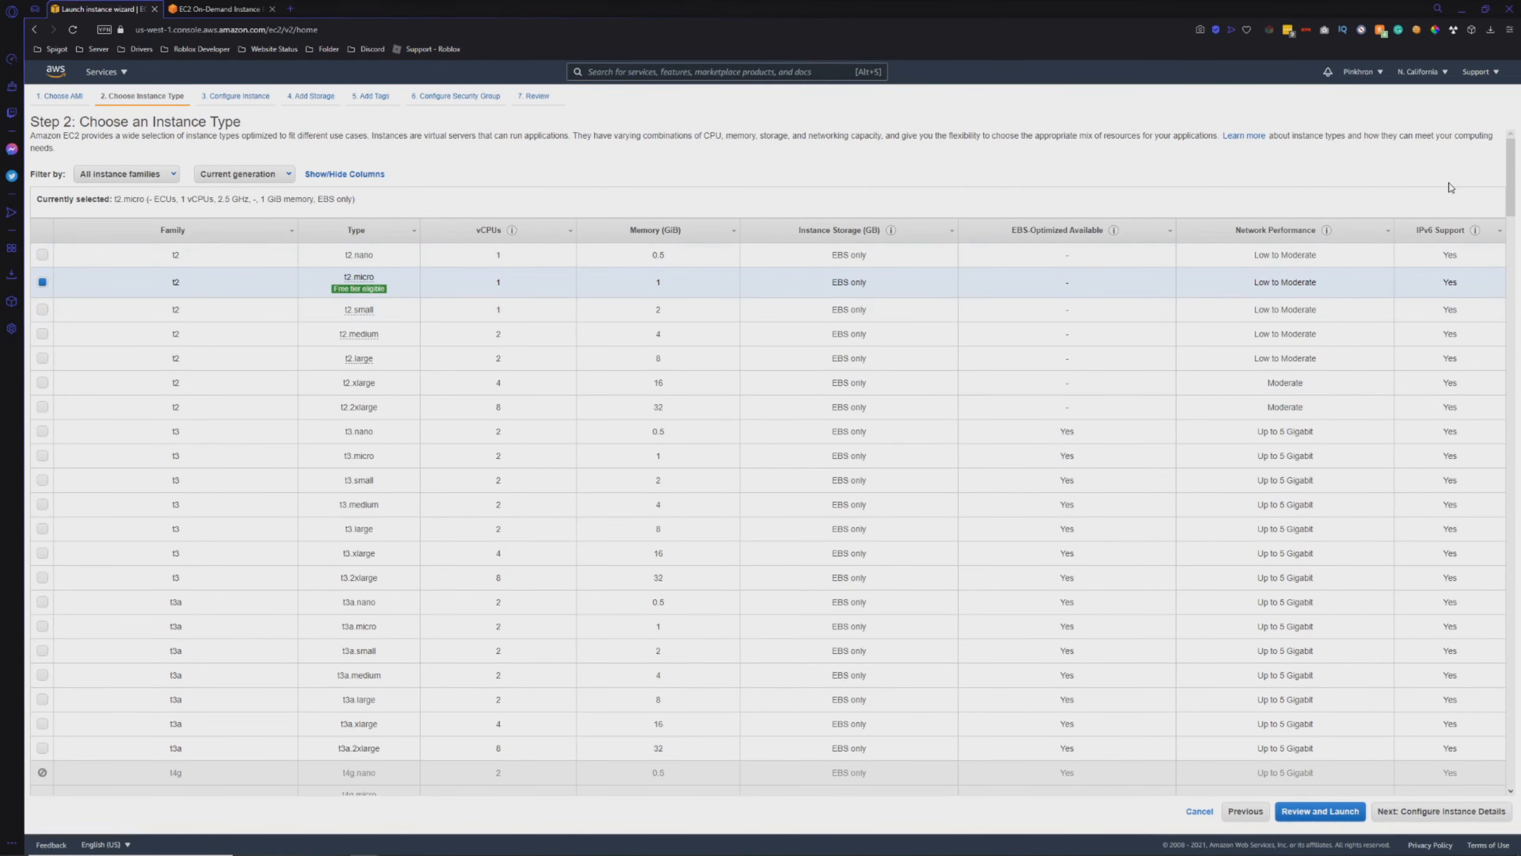
- Look through the available instance types and select the free-tier eligible t2.micro
{"action": "left_click_drag", "start_coordinate": [1516, 195], "coordinate": [1468, 471]}
{"action": "left_click", "coordinate": [1471, 496]}
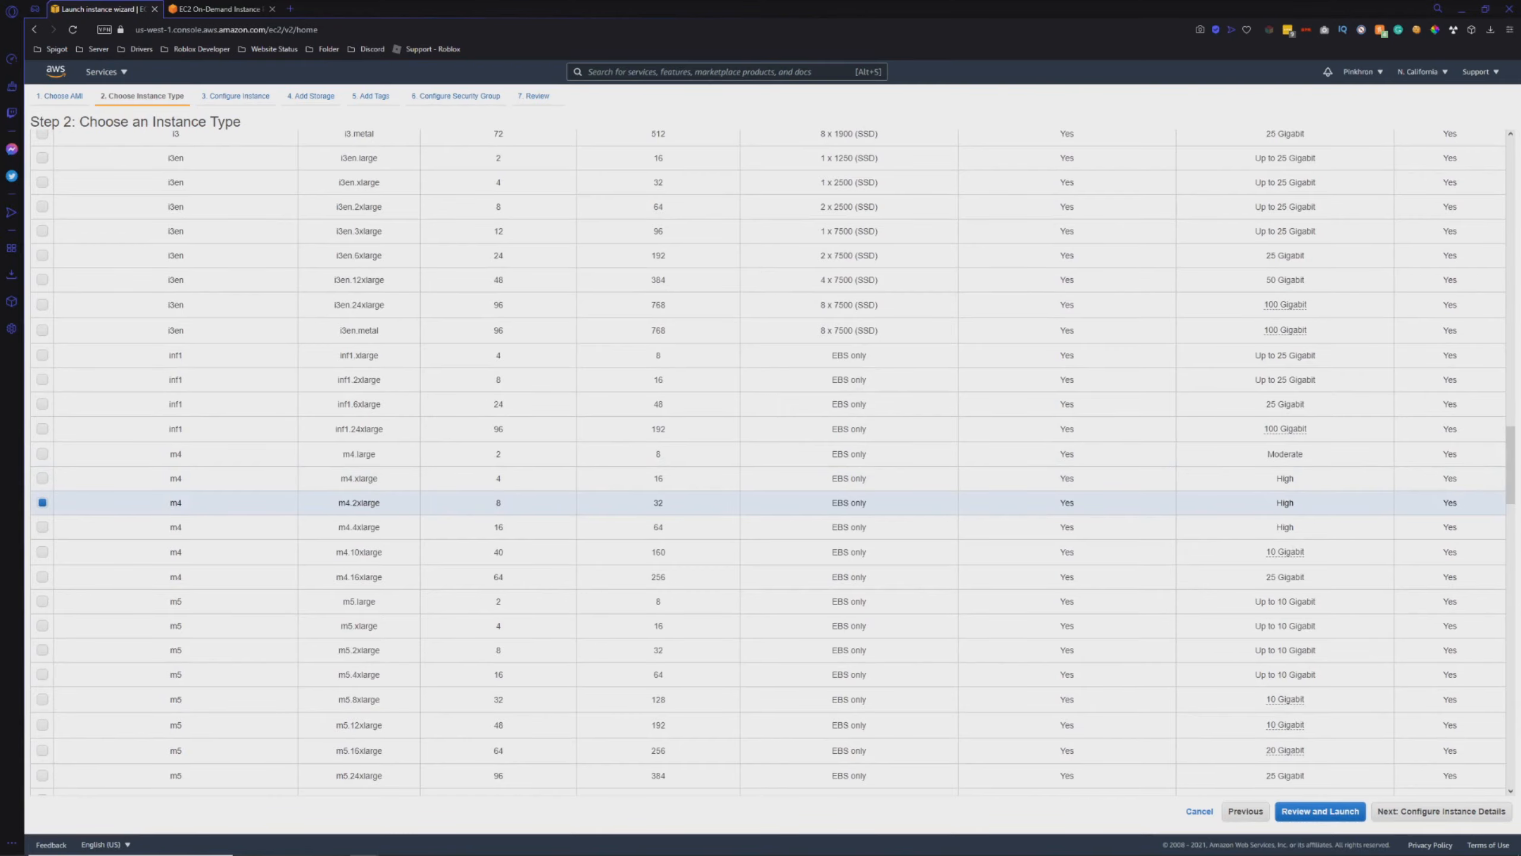
{"action": "left_click_drag", "start_coordinate": [1510, 438], "coordinate": [1496, 137]}
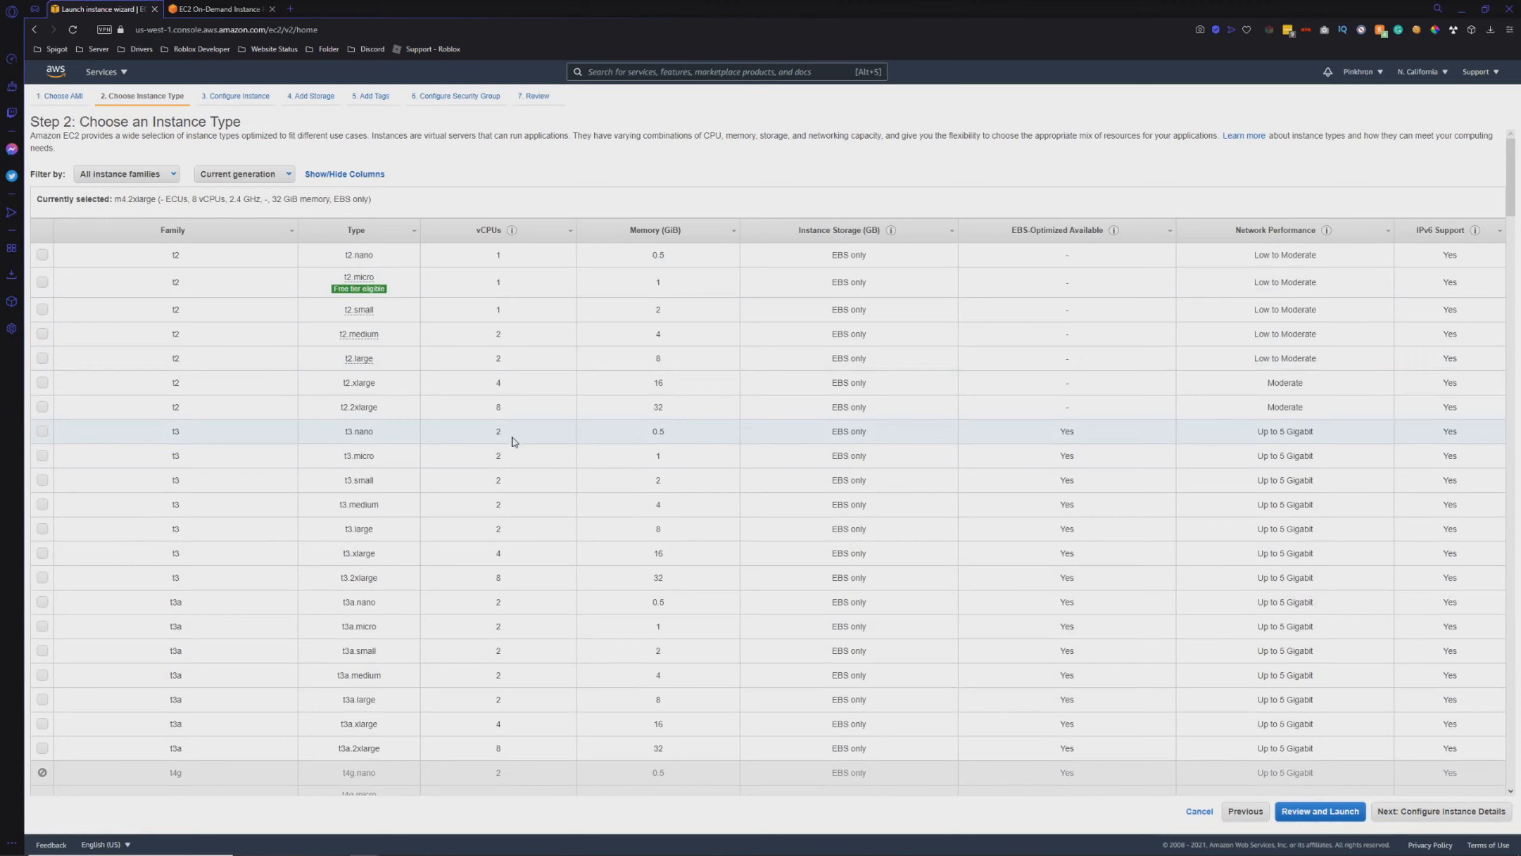
{"action": "scroll", "coordinate": [580, 537], "scroll_direction": "down", "scroll_amount": 4}
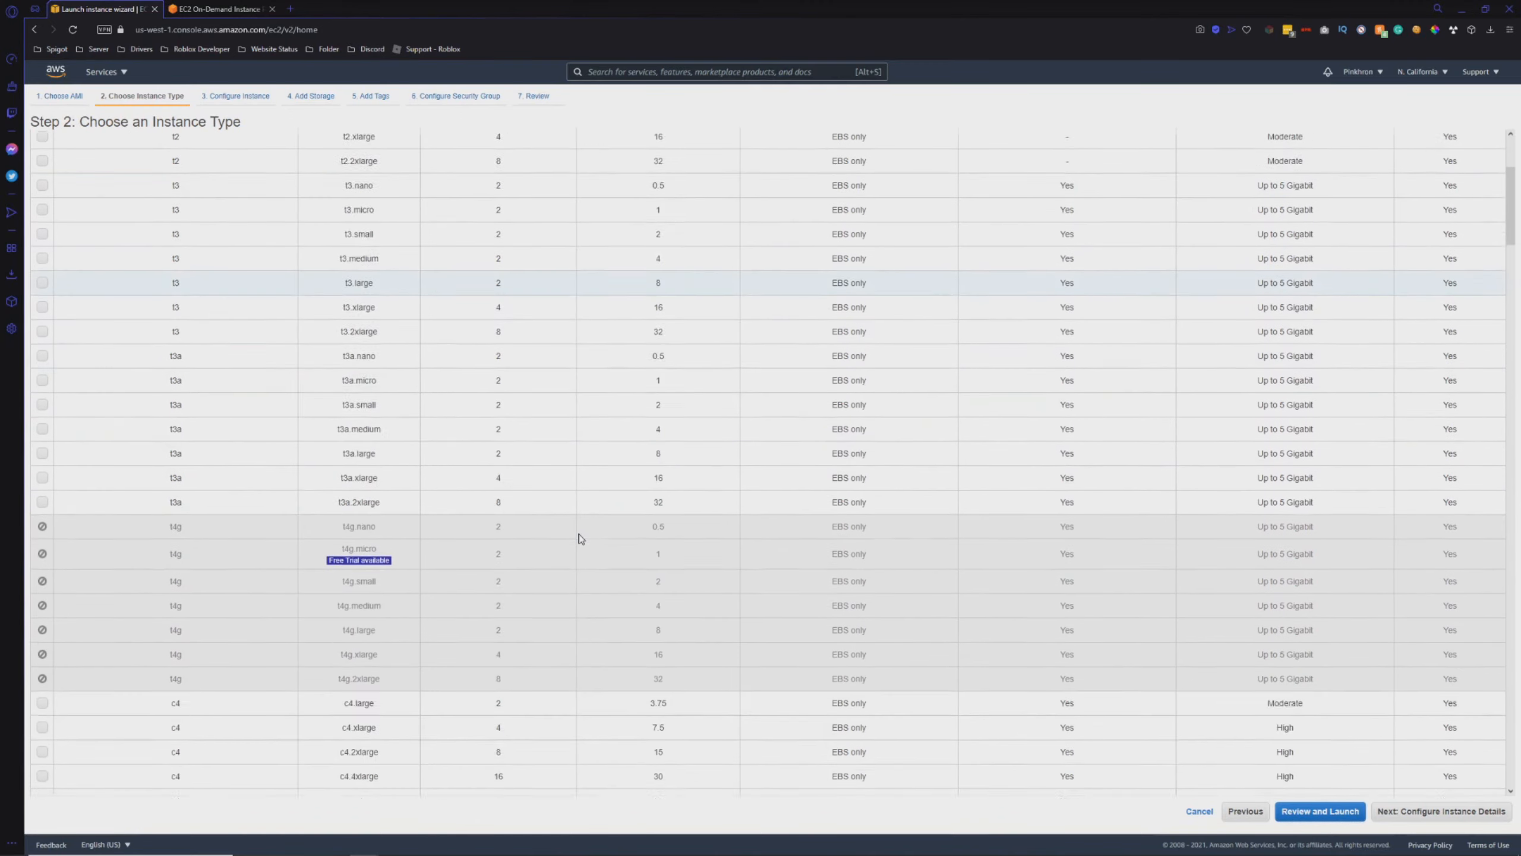
{"action": "scroll", "coordinate": [580, 537], "scroll_direction": "up", "scroll_amount": 3}
{"action": "scroll", "coordinate": [580, 536], "scroll_direction": "up", "scroll_amount": 1}
{"action": "mouse_move", "coordinate": [359, 288]}
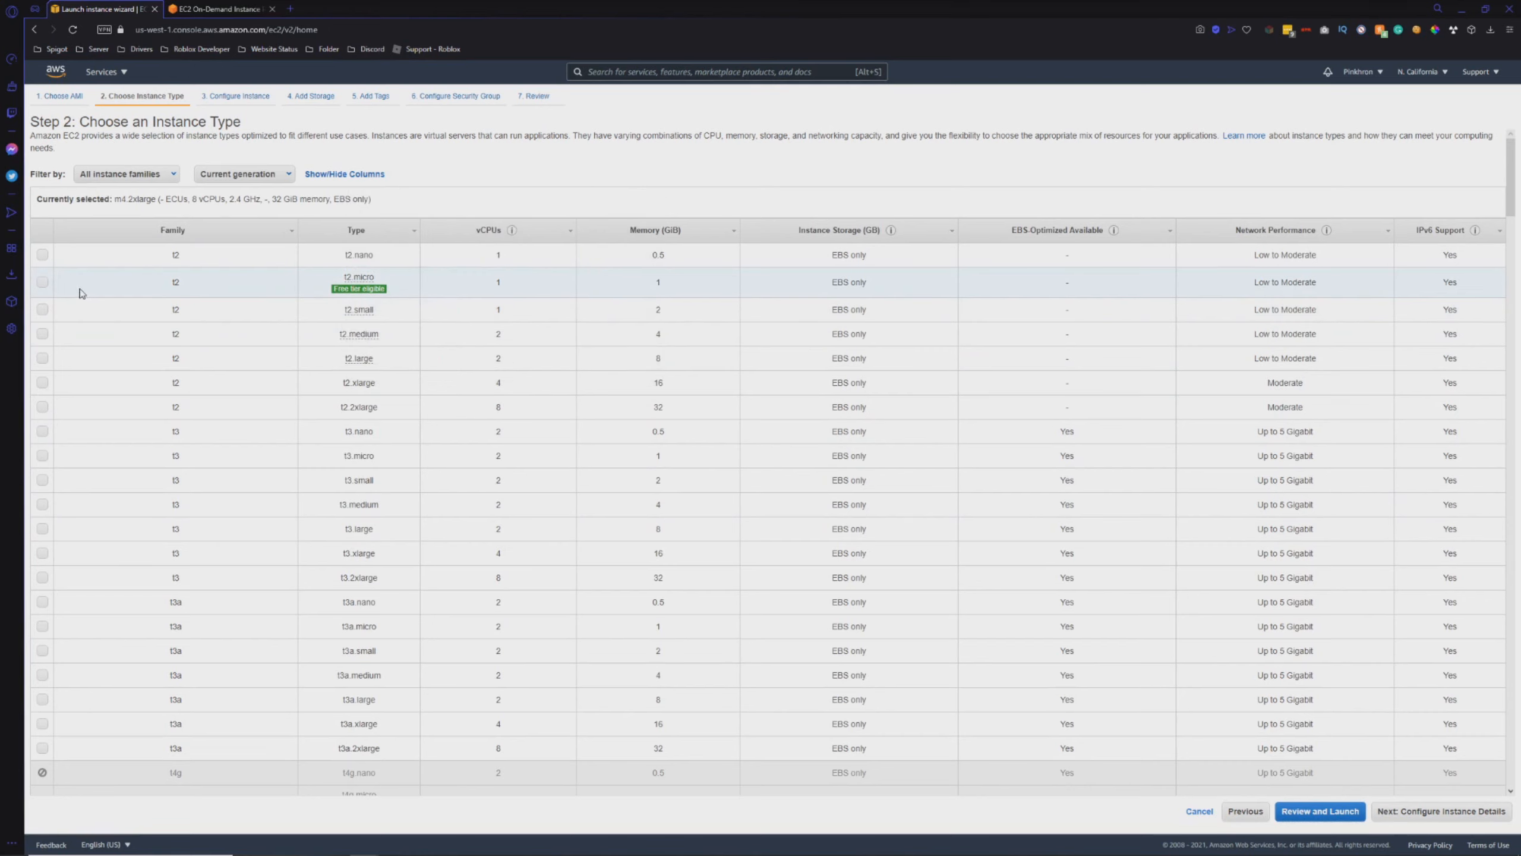
{"action": "left_click", "coordinate": [47, 285]}
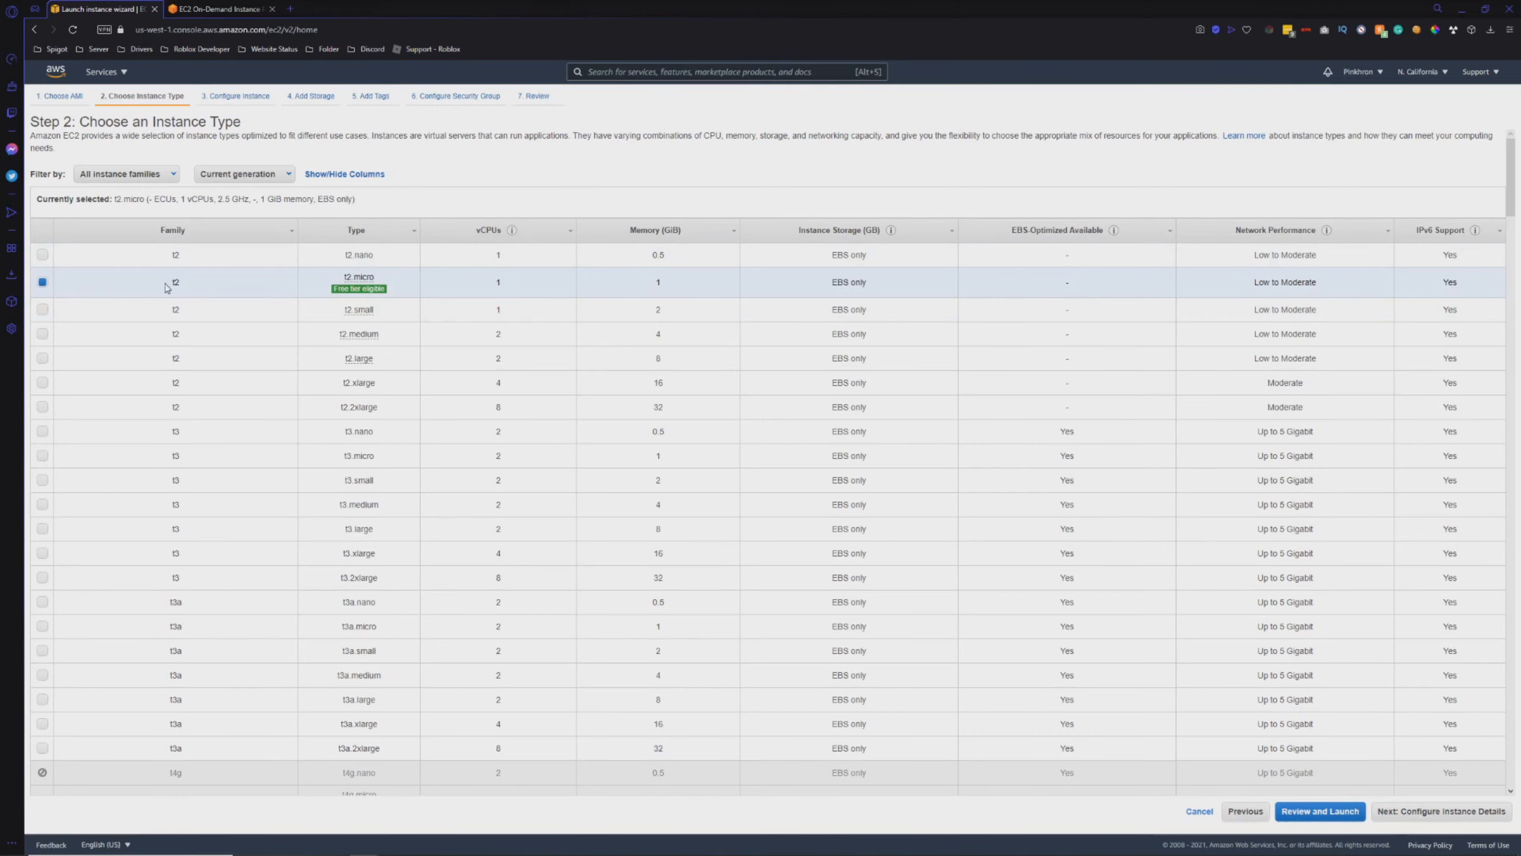
- Examine the Linux instance rates on the EC2 On-Demand Pricing page and its web address
{"action": "left_click", "coordinate": [202, 12]}
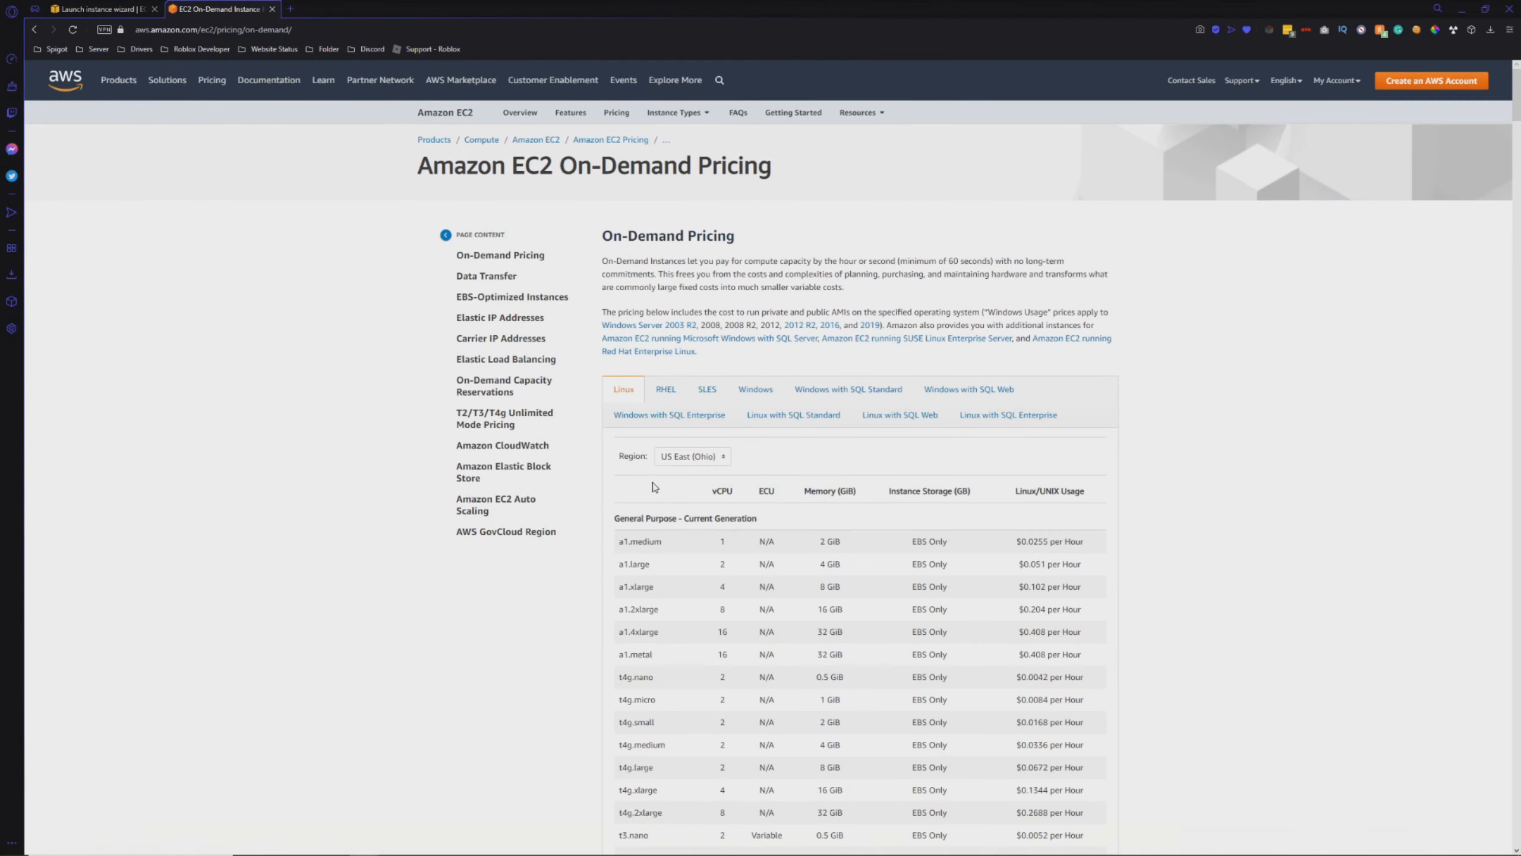
{"action": "scroll", "coordinate": [667, 492], "scroll_direction": "down", "scroll_amount": 15}
{"action": "scroll", "coordinate": [670, 493], "scroll_direction": "up", "scroll_amount": 10}
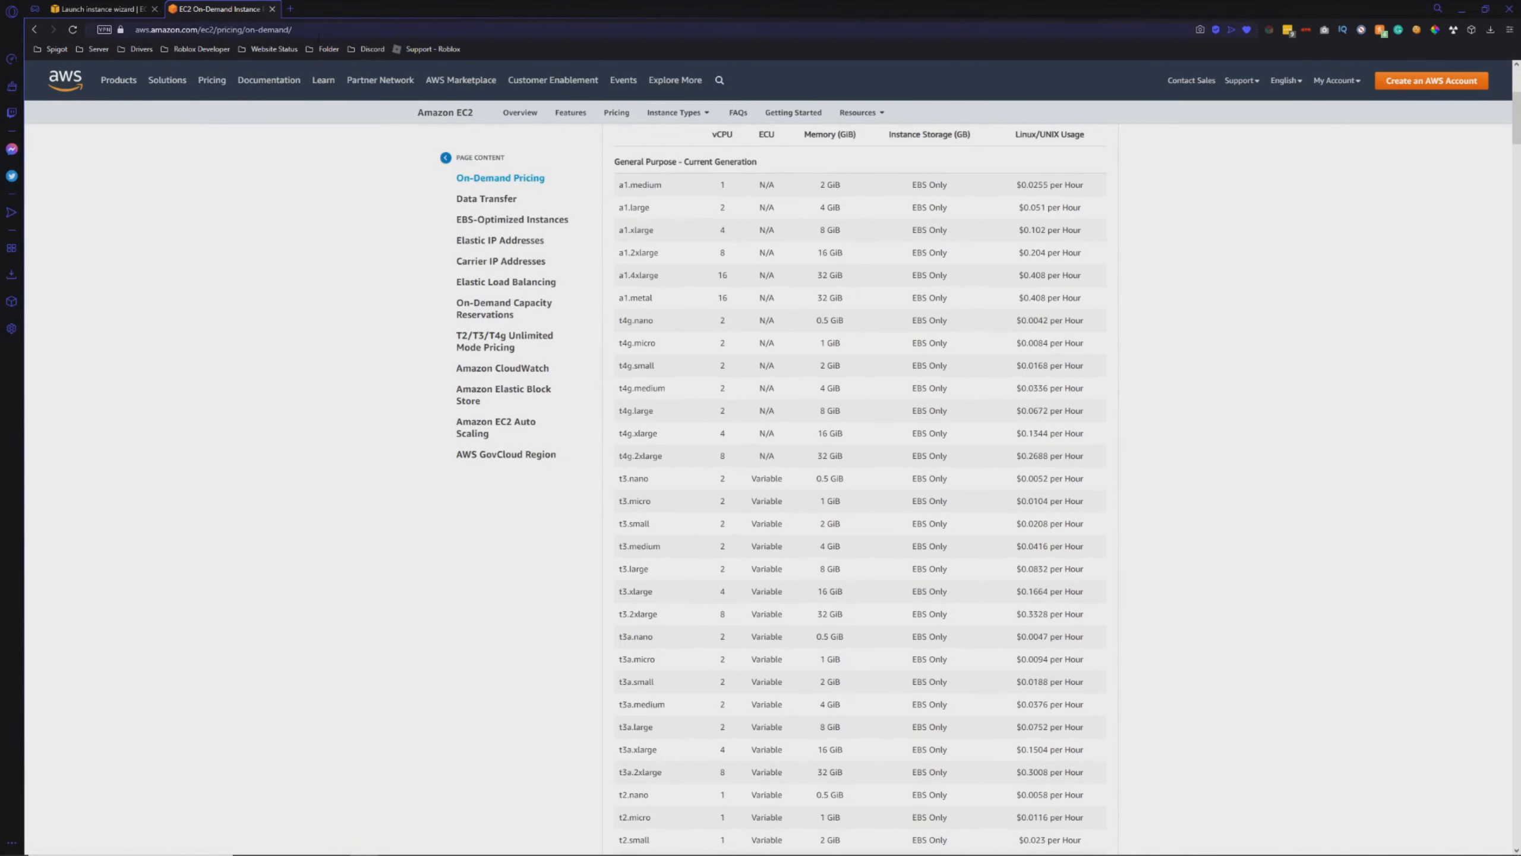
{"action": "left_click", "coordinate": [305, 29]}
{"action": "left_click_drag", "start_coordinate": [306, 31], "coordinate": [133, 35]}
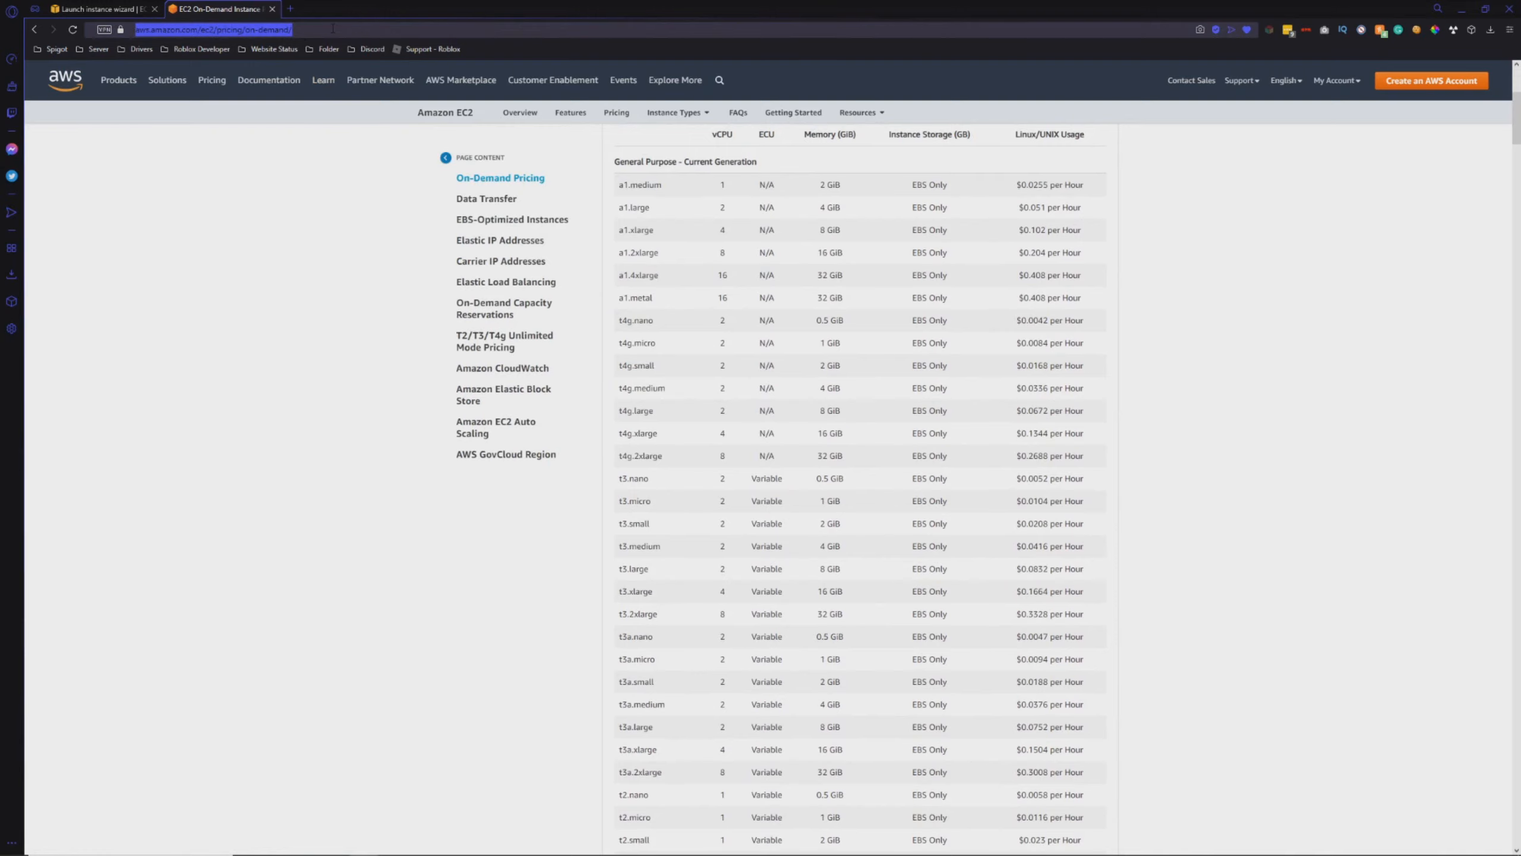
{"action": "left_click", "coordinate": [295, 30]}
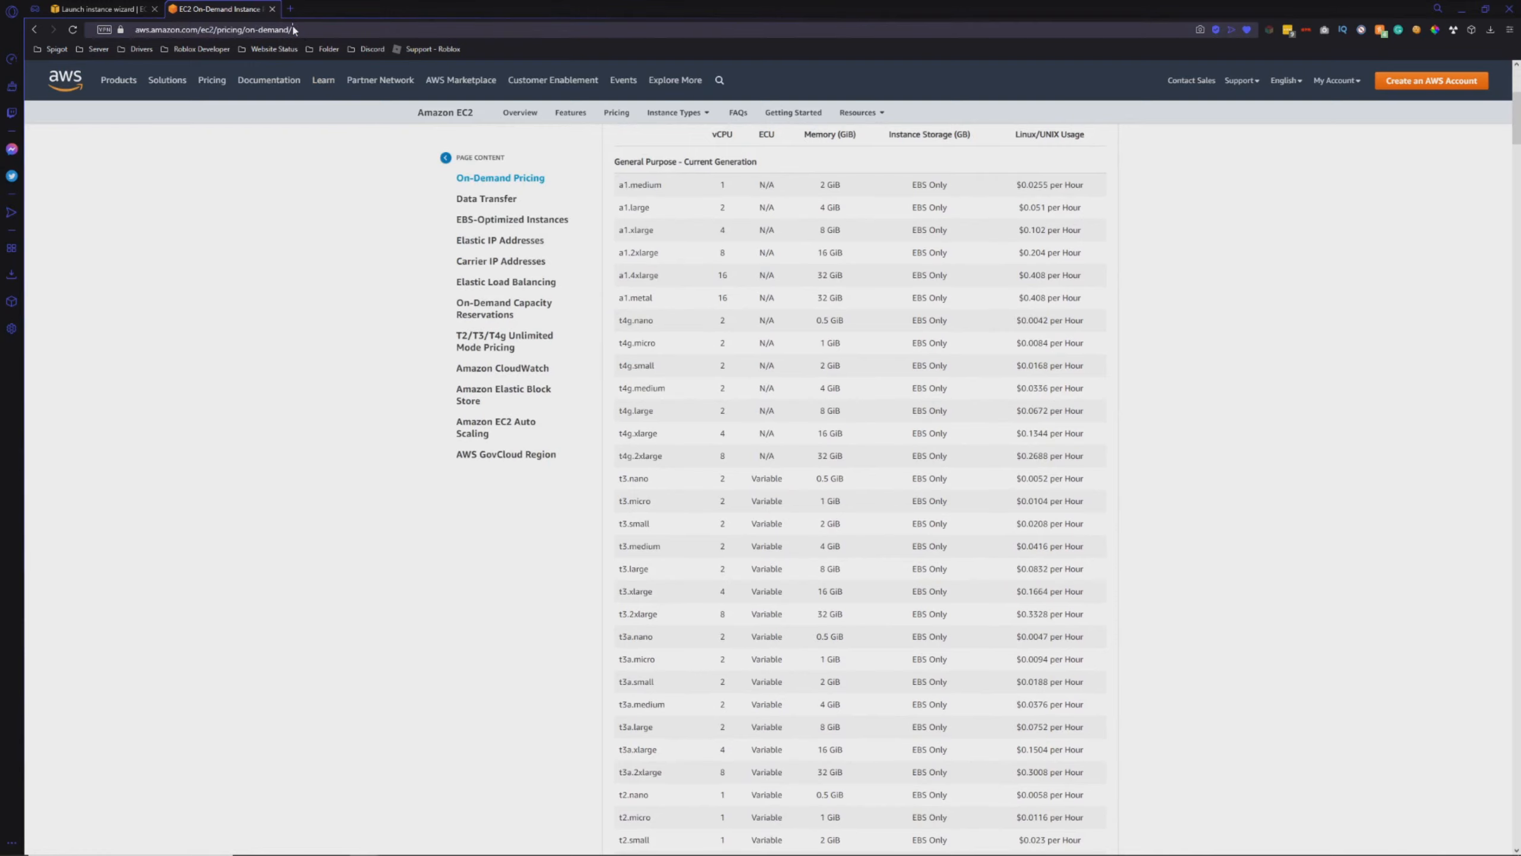
- Select the t2.large instance type in the launch wizard and check the t2.medium hourly rate on the pricing page
{"action": "left_click", "coordinate": [99, 8]}
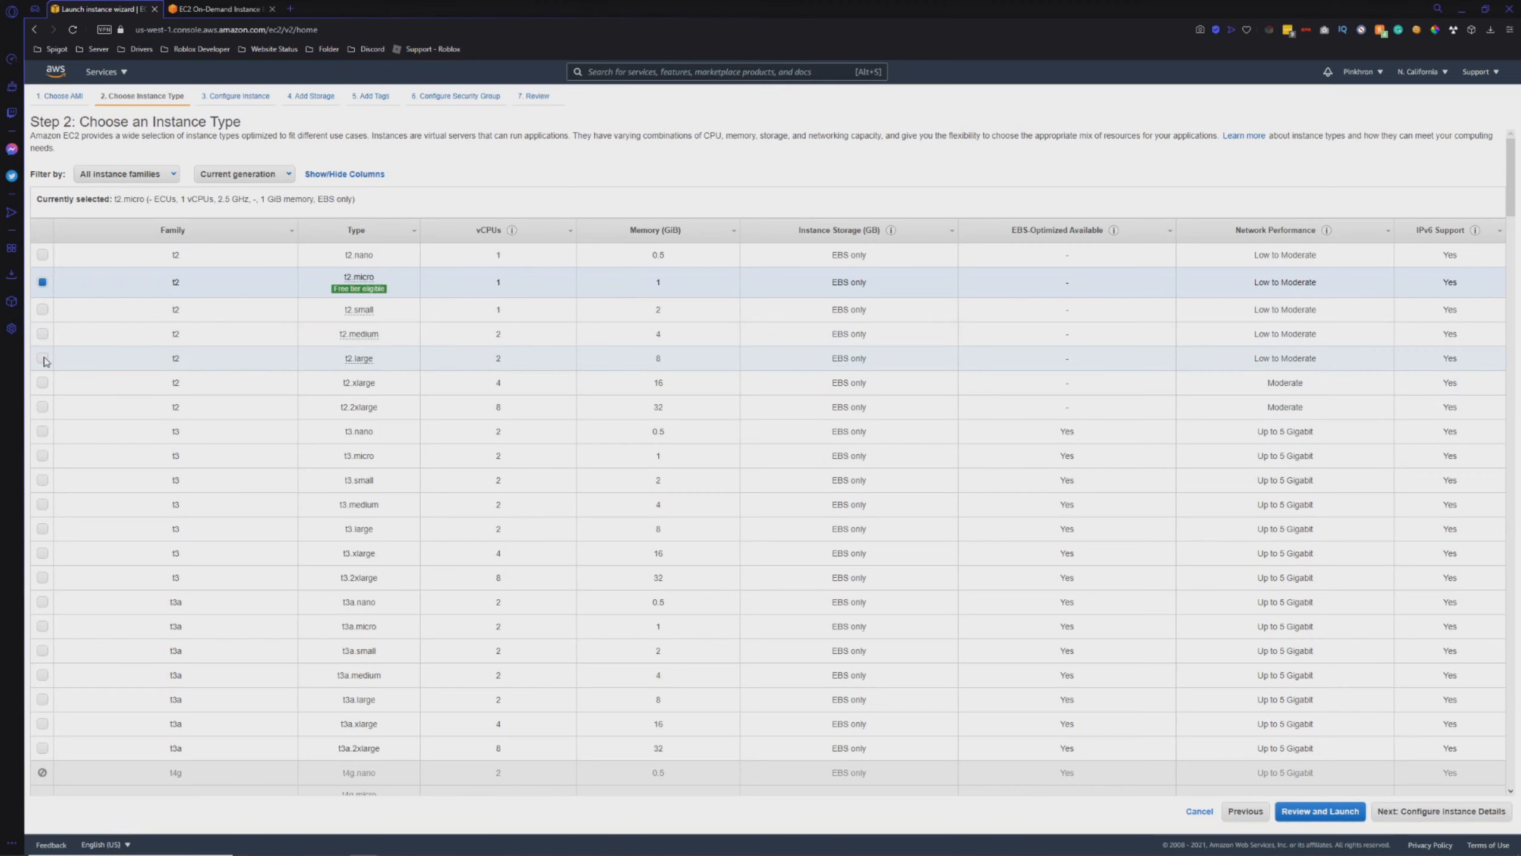
{"action": "left_click", "coordinate": [251, 8]}
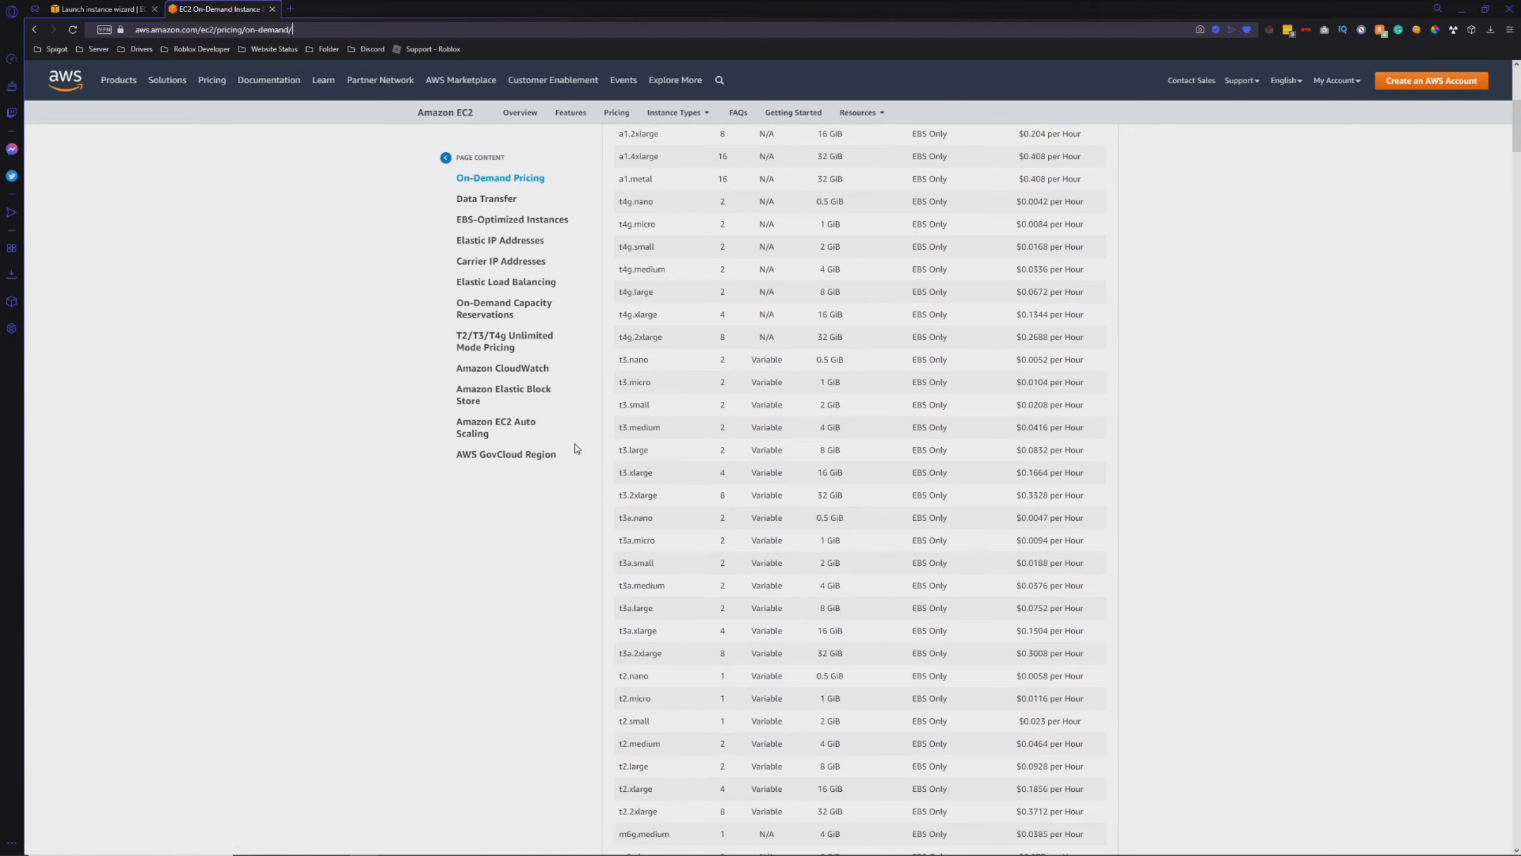
{"action": "scroll", "coordinate": [671, 714], "scroll_direction": "down", "scroll_amount": 2}
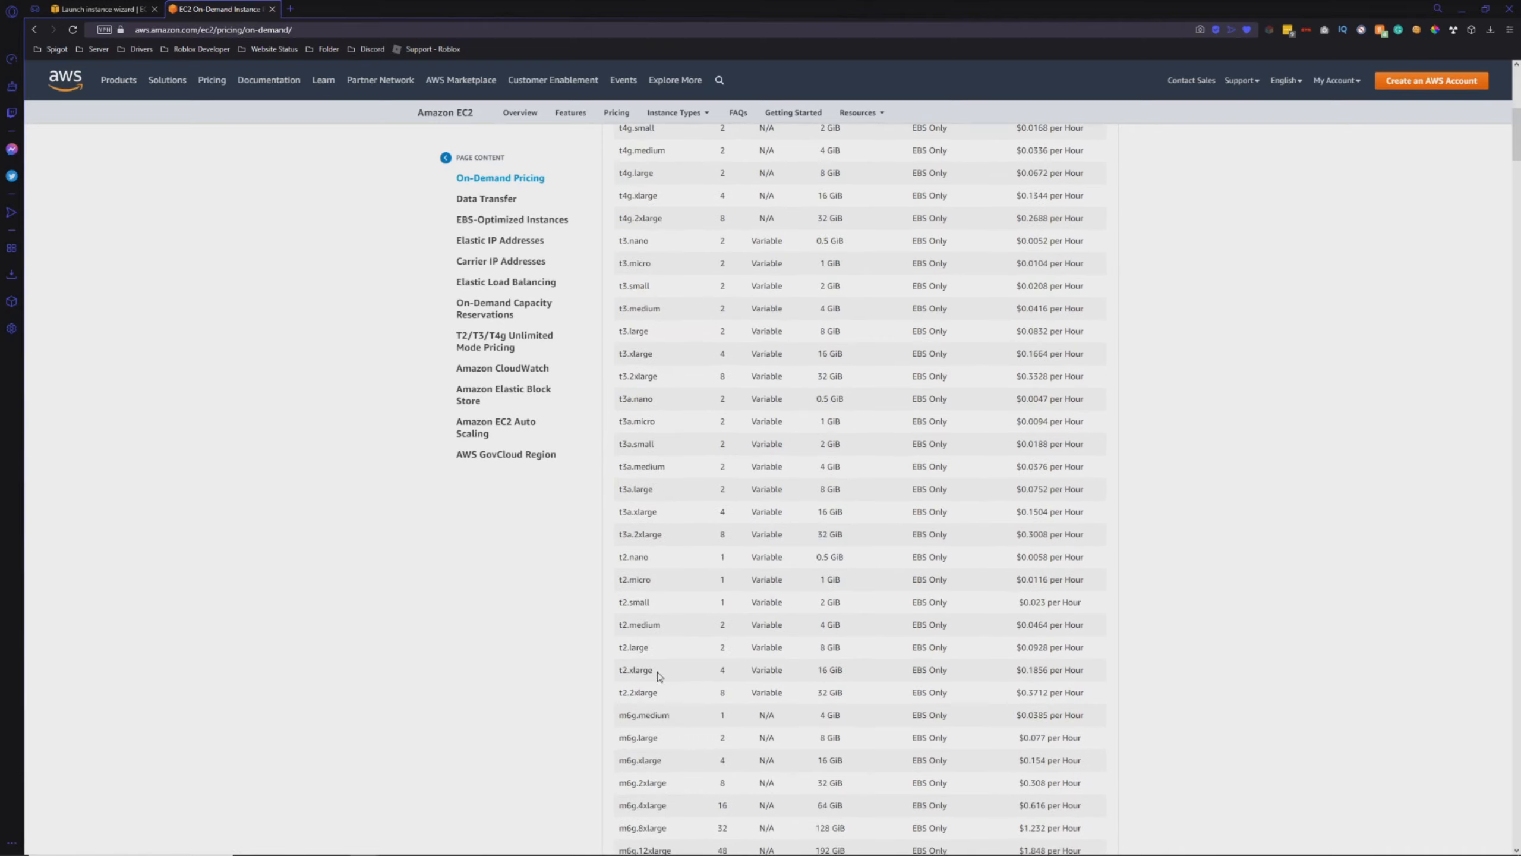
{"action": "mouse_move", "coordinate": [661, 626]}
{"action": "left_mouse_down"}
{"action": "mouse_move", "coordinate": [617, 624]}
{"action": "mouse_move", "coordinate": [661, 626]}
{"action": "left_mouse_up"}
{"action": "left_click", "coordinate": [654, 626]}
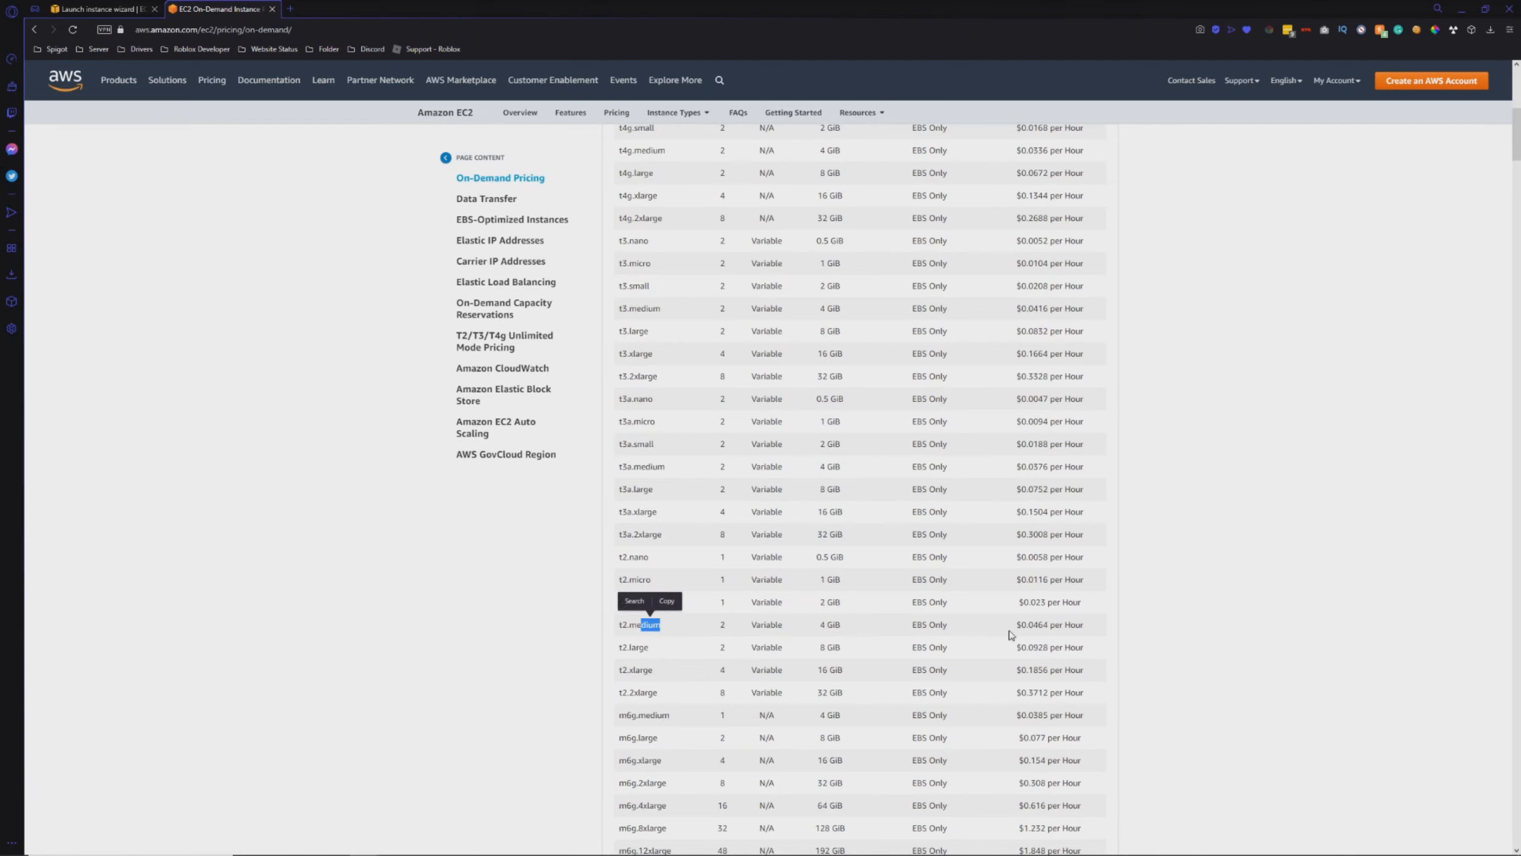
{"action": "left_click_drag", "start_coordinate": [1029, 625], "coordinate": [1036, 625]}
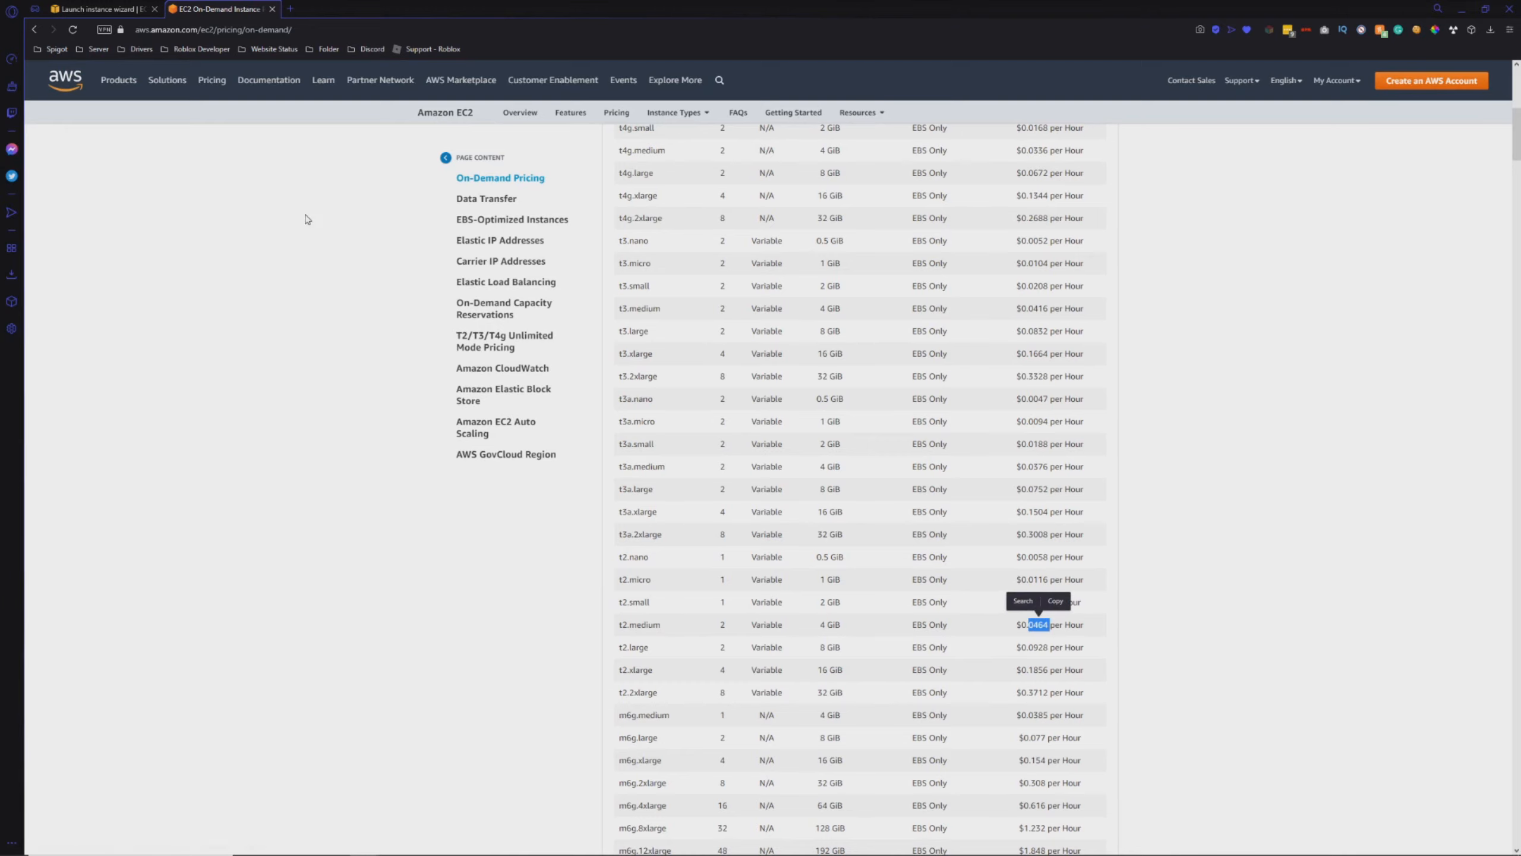
- Return to the launch wizard, continue to the instance details and accept the defaults to reach the storage settings
{"action": "key", "text": "ctrl+Tab"}
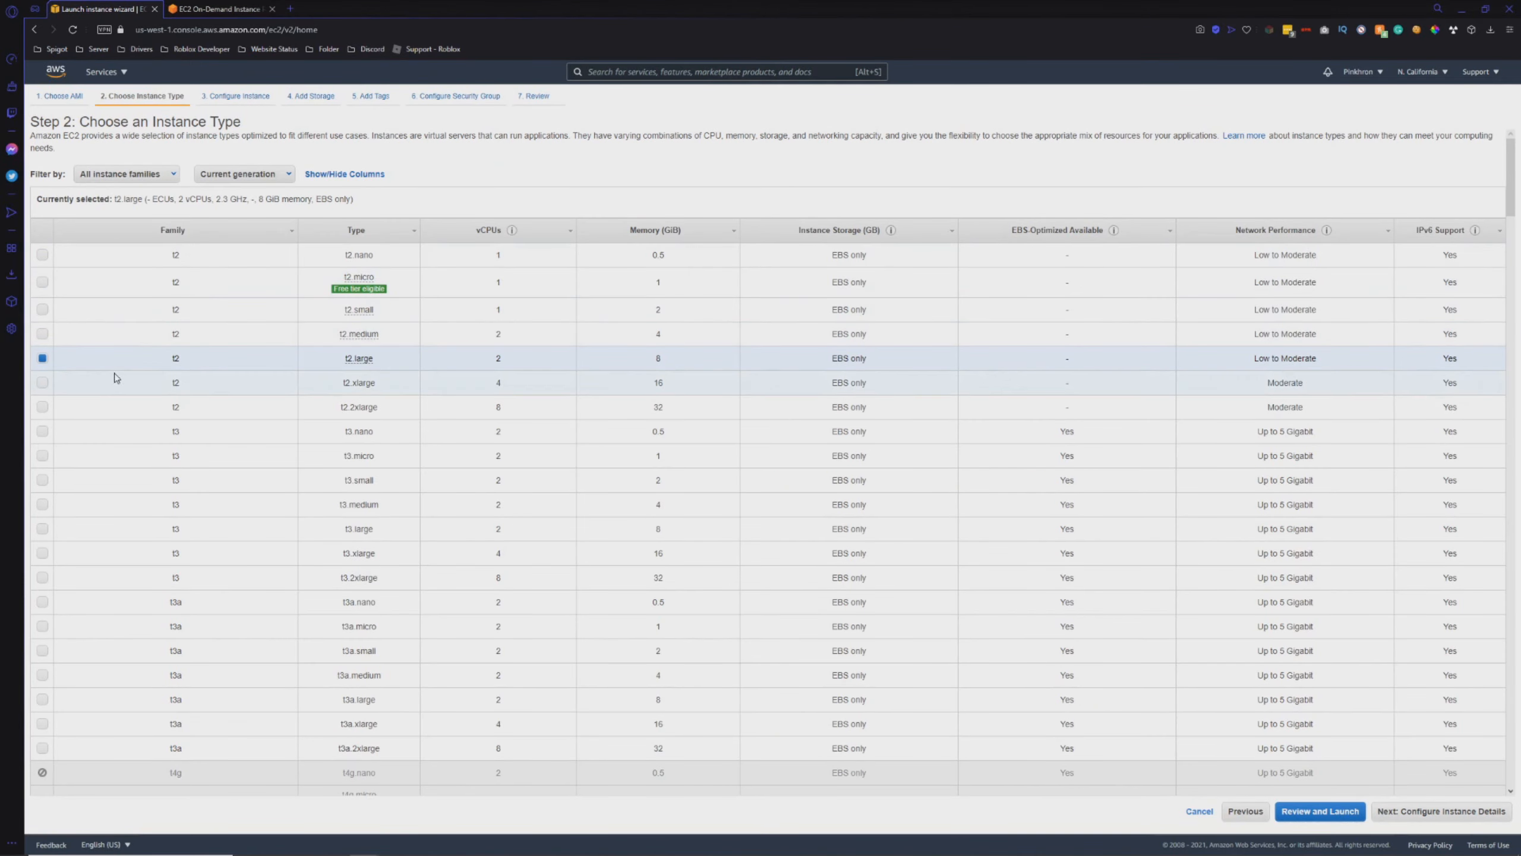
{"action": "left_click", "coordinate": [1421, 812]}
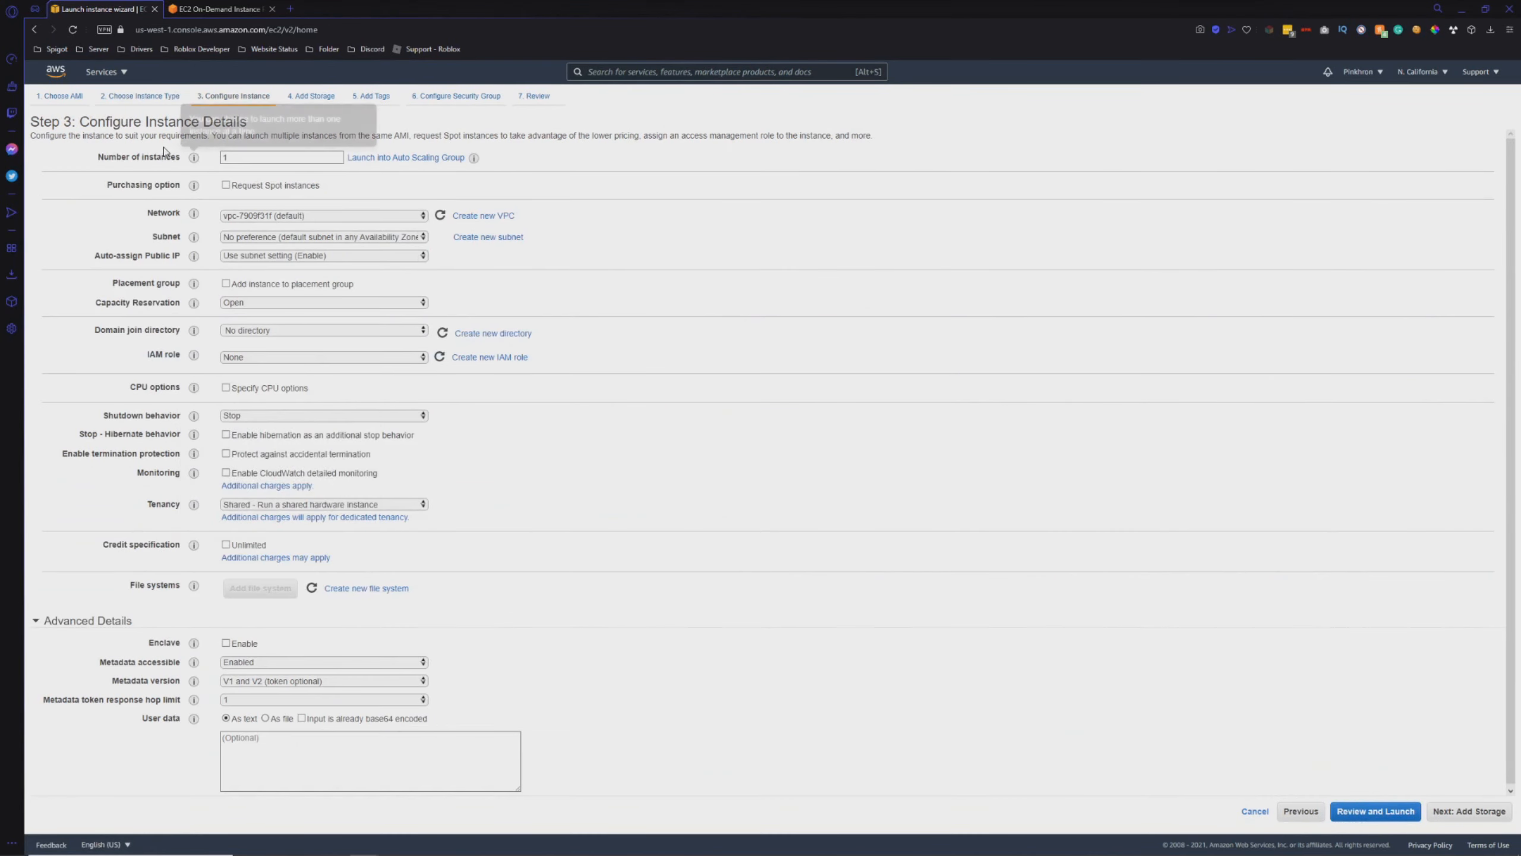
{"action": "left_click_drag", "start_coordinate": [75, 144], "coordinate": [472, 621]}
{"action": "left_click", "coordinate": [605, 615]}
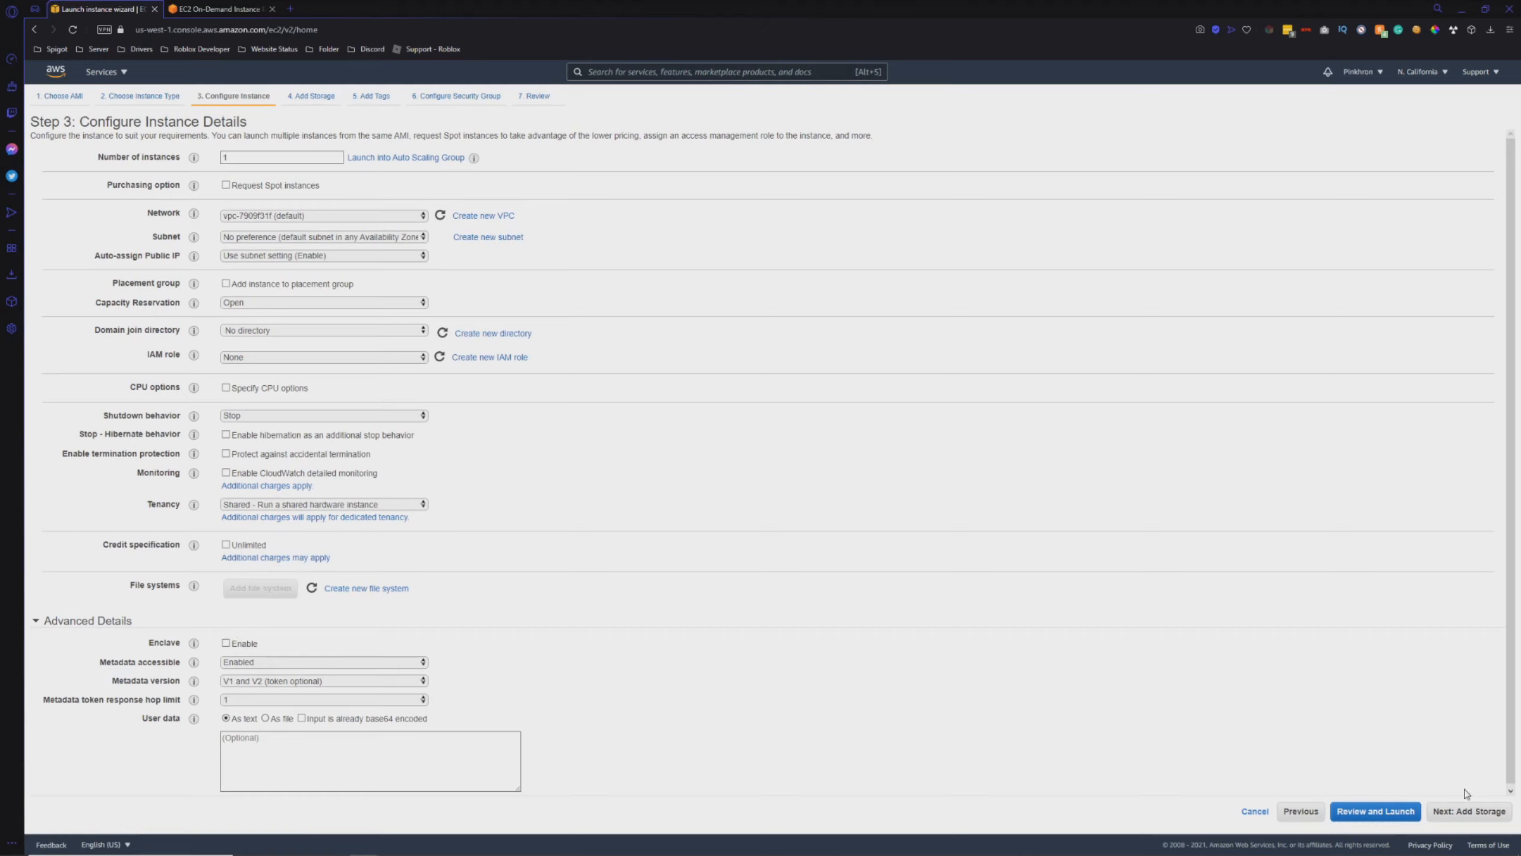
{"action": "left_click", "coordinate": [1470, 811]}
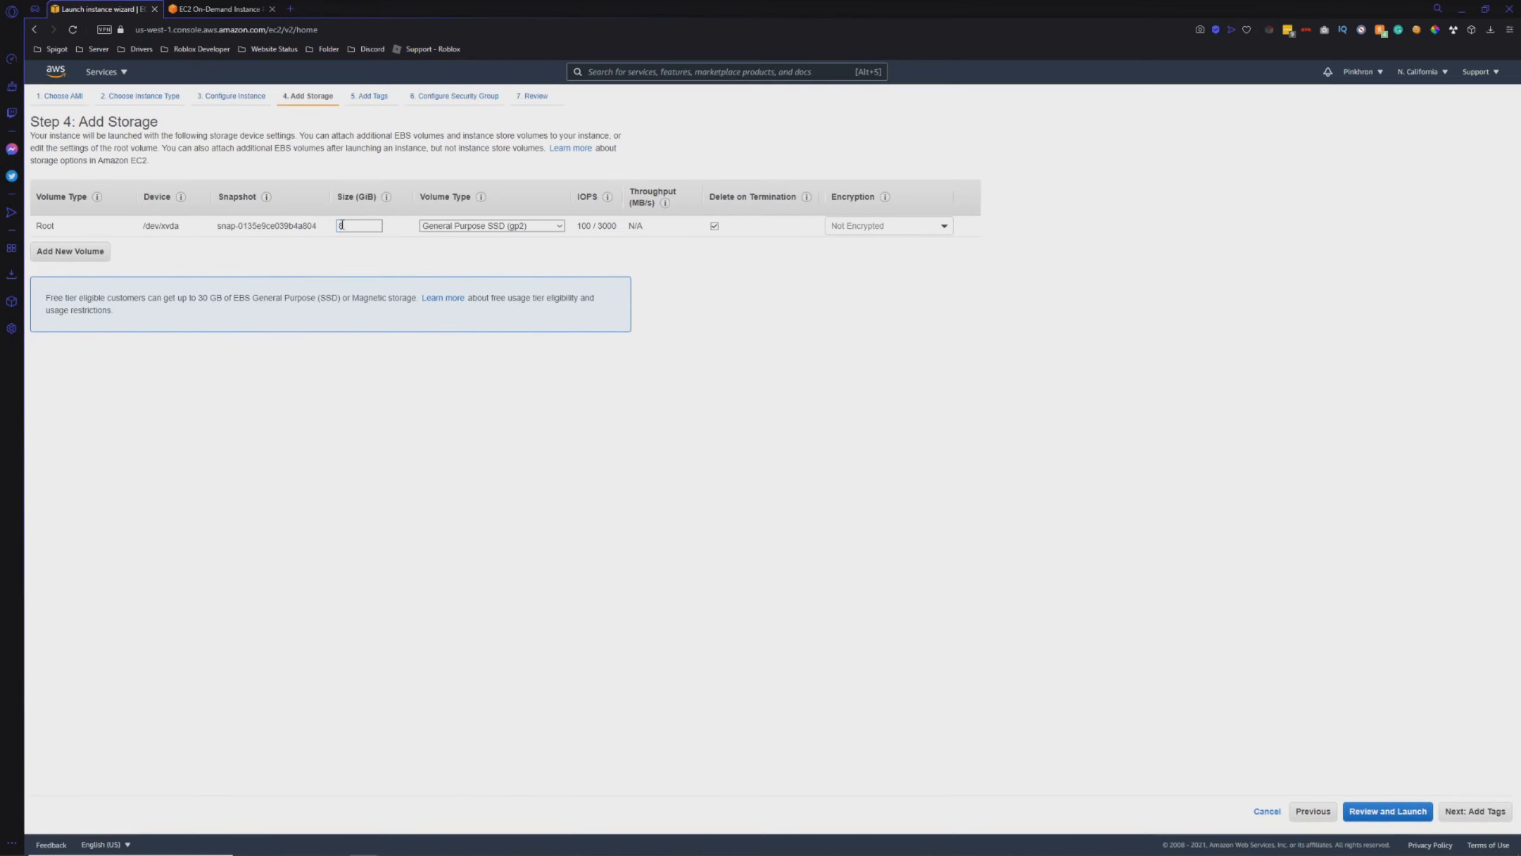
- Set the root volume size to 30 GiB and continue without tags to the security group configuration
{"action": "left_click_drag", "start_coordinate": [341, 226], "coordinate": [394, 223]}
{"action": "type", "text": "30"}
{"action": "left_click", "coordinate": [1475, 811]}
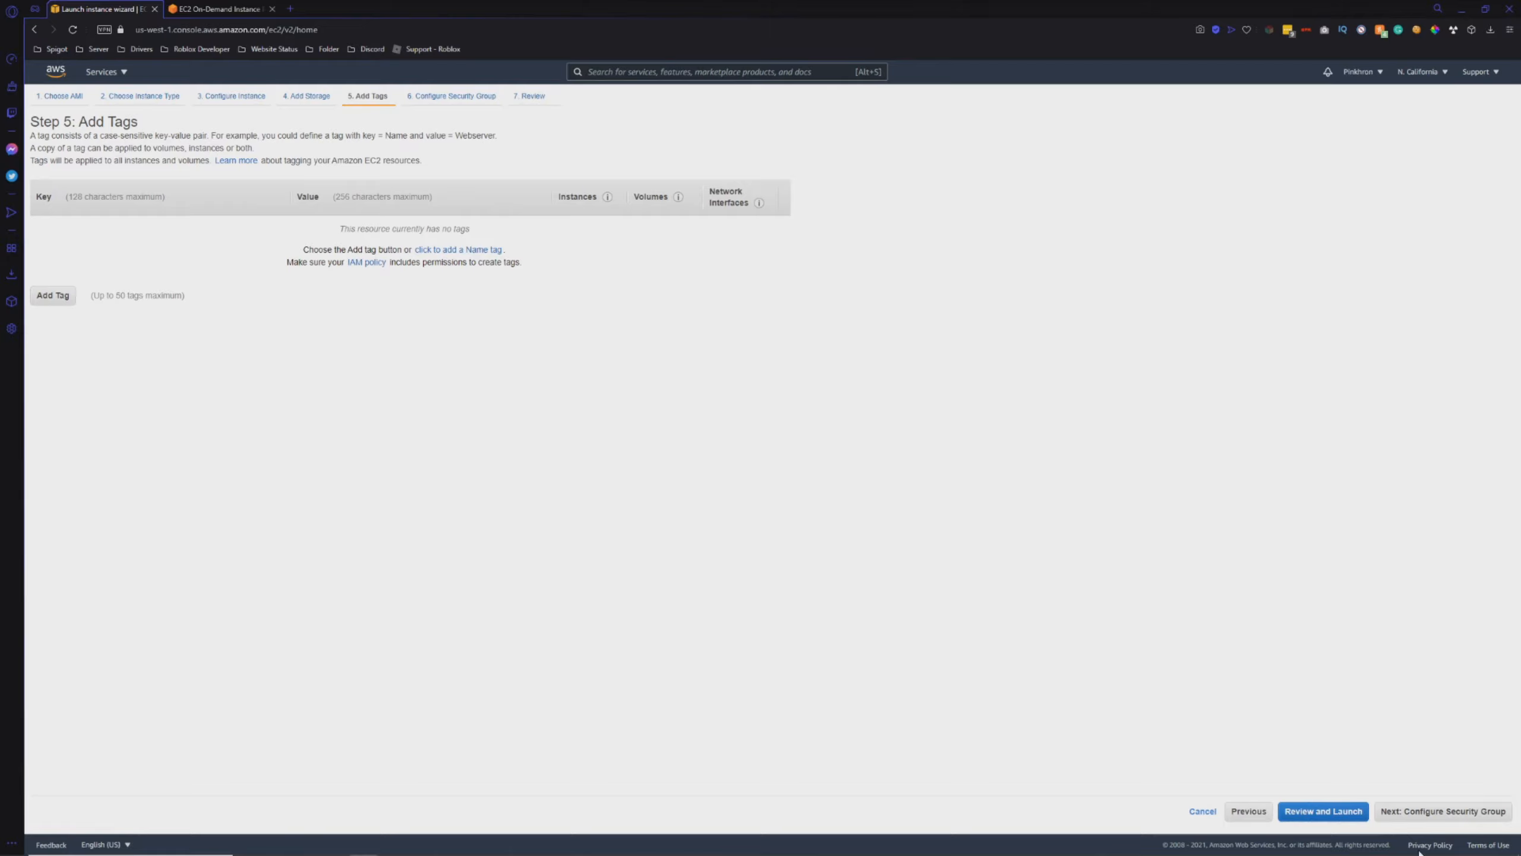
{"action": "left_click", "coordinate": [1456, 811]}
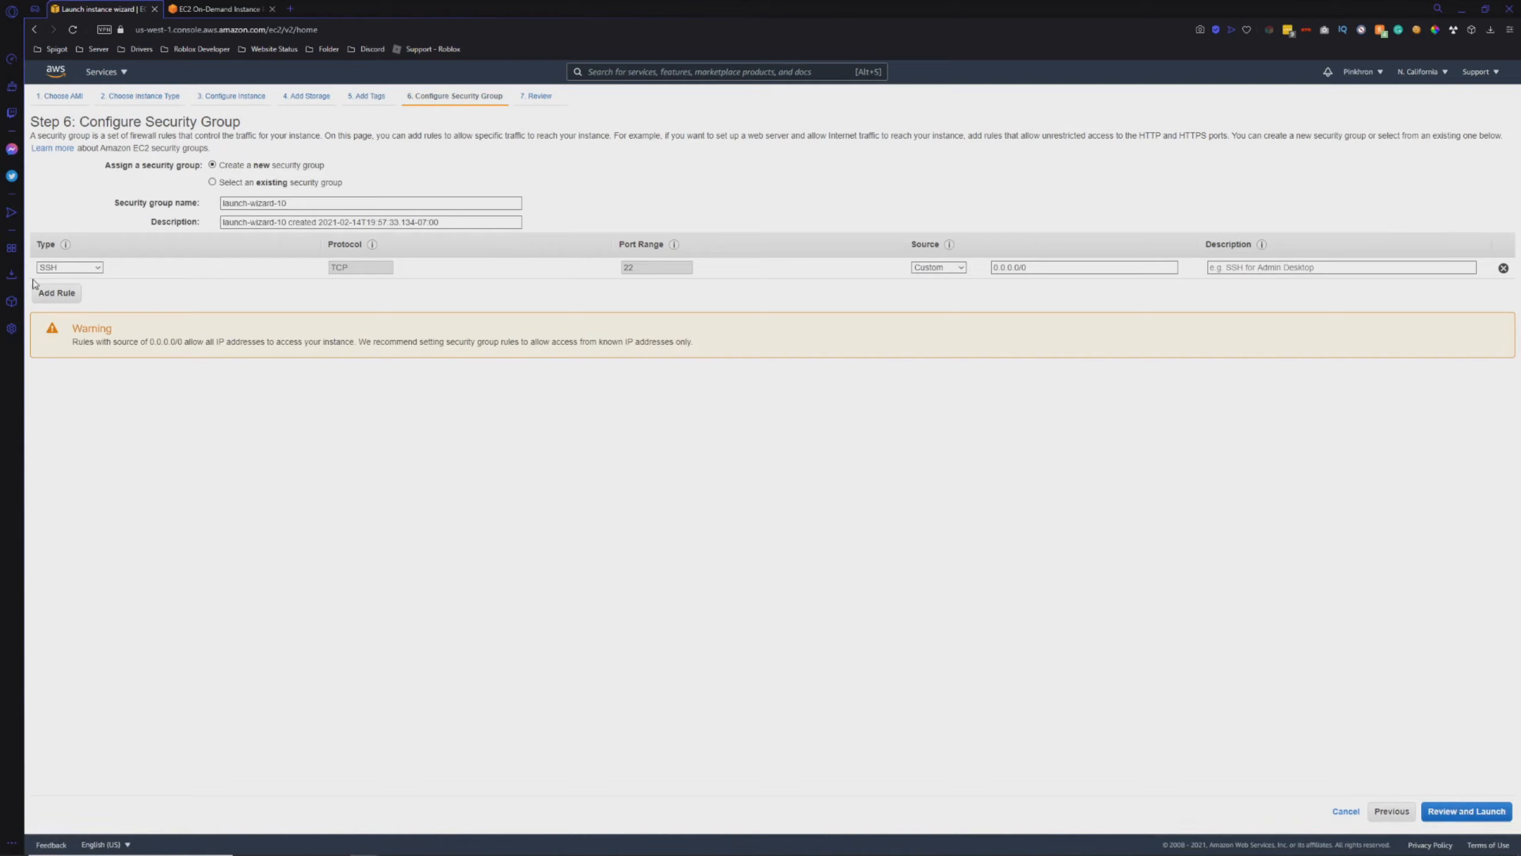
- Add a custom TCP rule for port 25565 with source Anywhere and set the SSH rule's source to My IP
{"action": "left_click", "coordinate": [56, 291]}
{"action": "left_click_drag", "start_coordinate": [647, 284], "coordinate": [603, 293]}
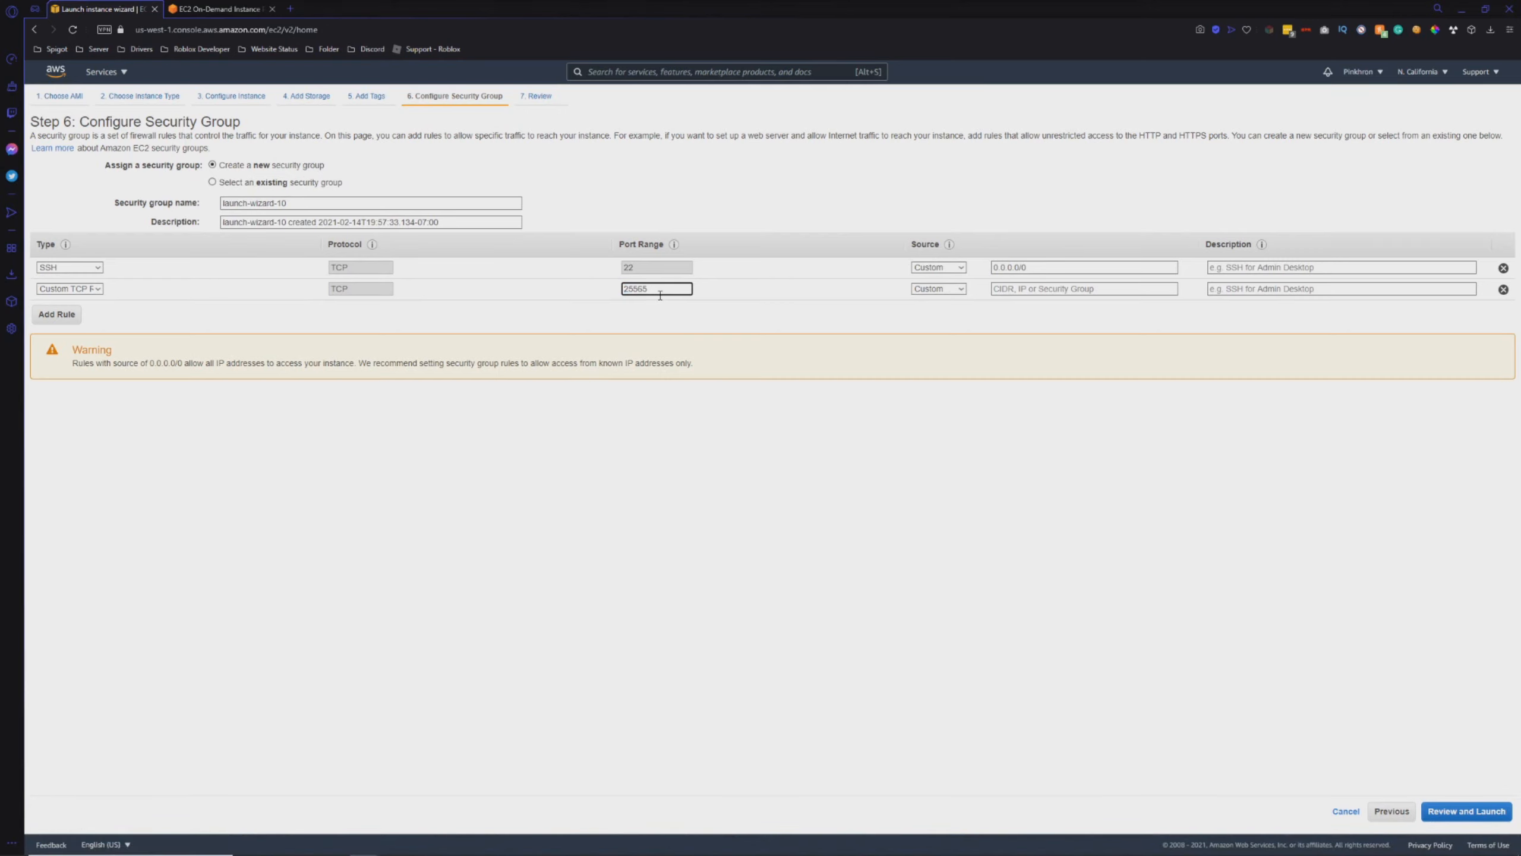
{"action": "left_click", "coordinate": [939, 288]}
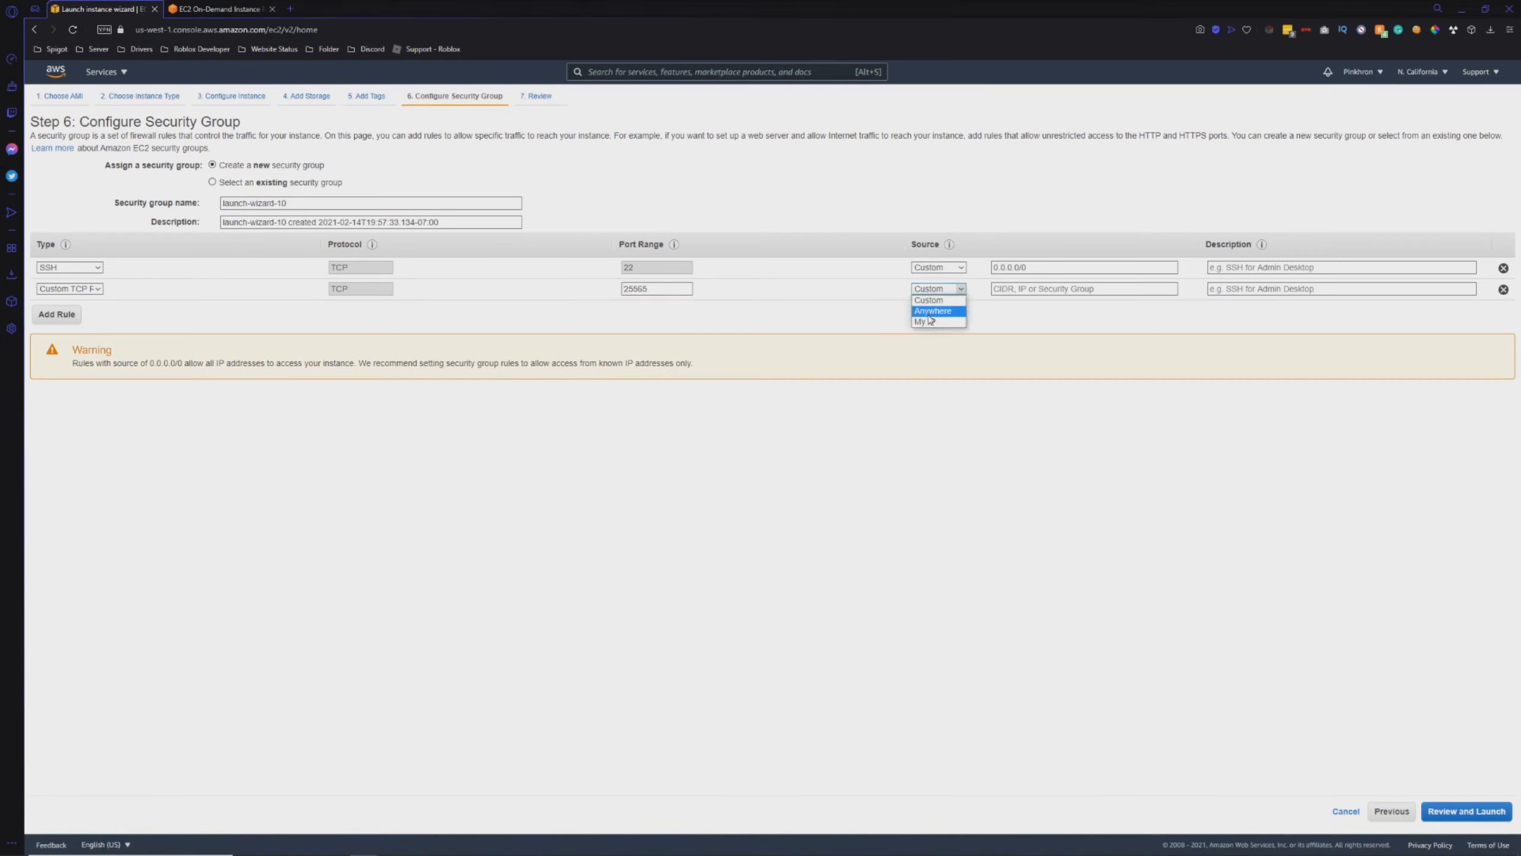
{"action": "left_click", "coordinate": [930, 314]}
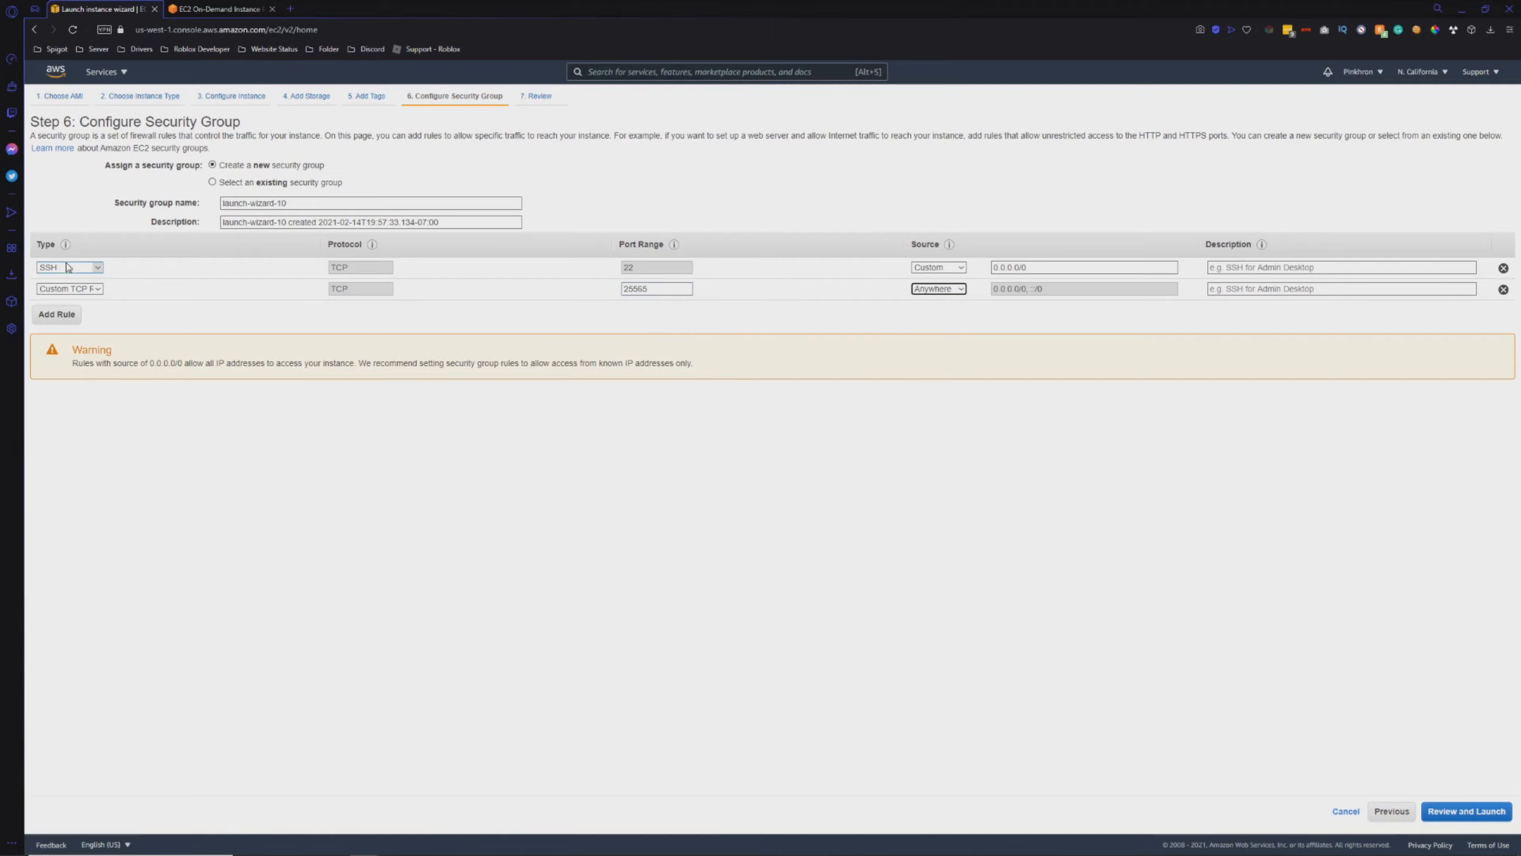
{"action": "left_click", "coordinate": [914, 270]}
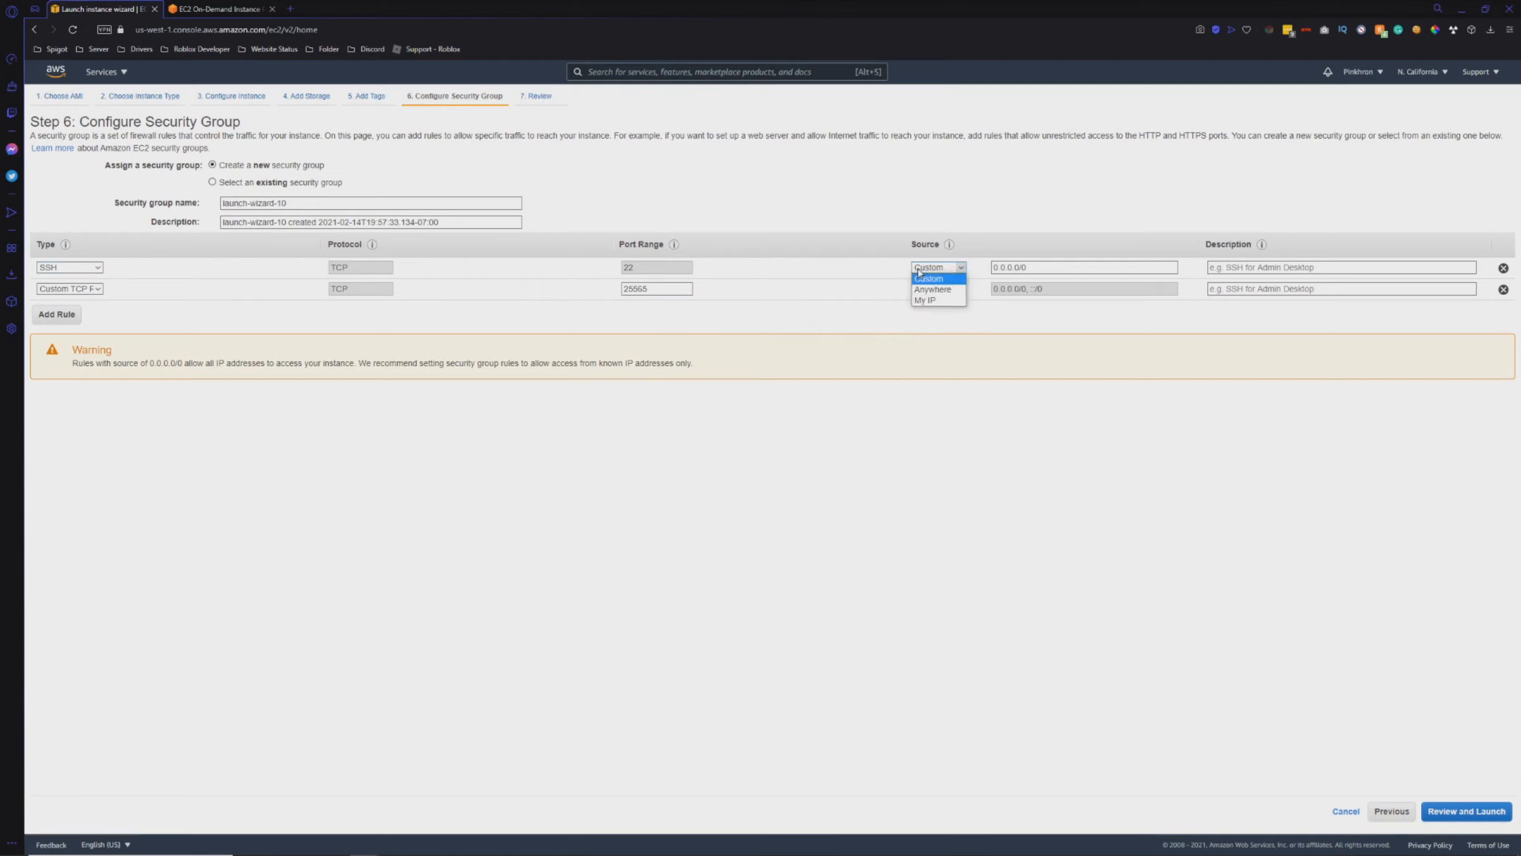
{"action": "left_click", "coordinate": [922, 300]}
- Name the new security group YouTube
{"action": "left_click", "coordinate": [363, 202]}
{"action": "left_click_drag", "start_coordinate": [305, 215], "coordinate": [211, 204]}
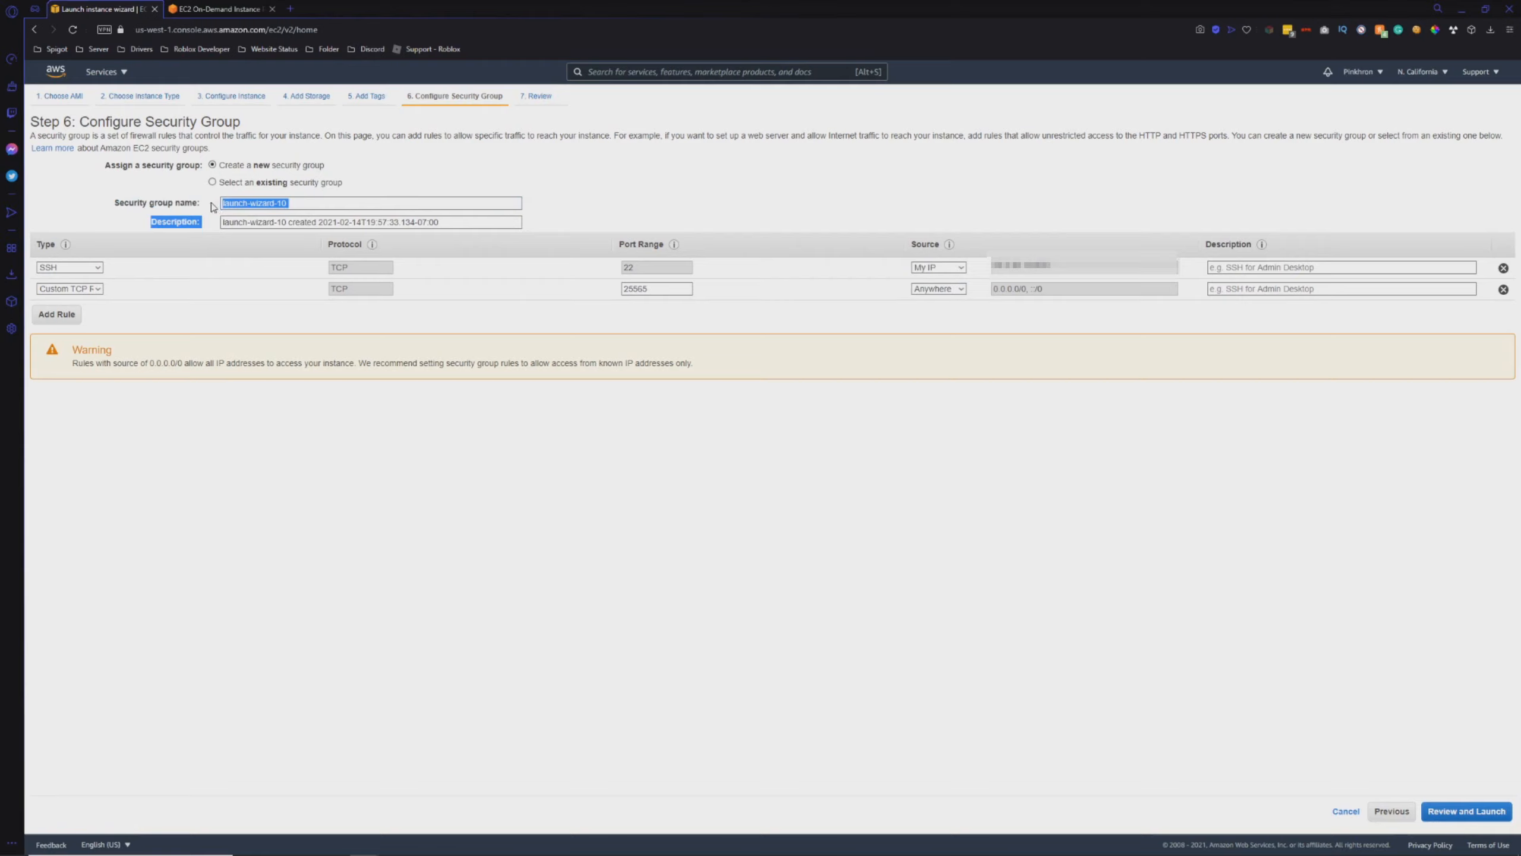
{"action": "left_click_drag", "start_coordinate": [384, 202], "coordinate": [201, 217]}
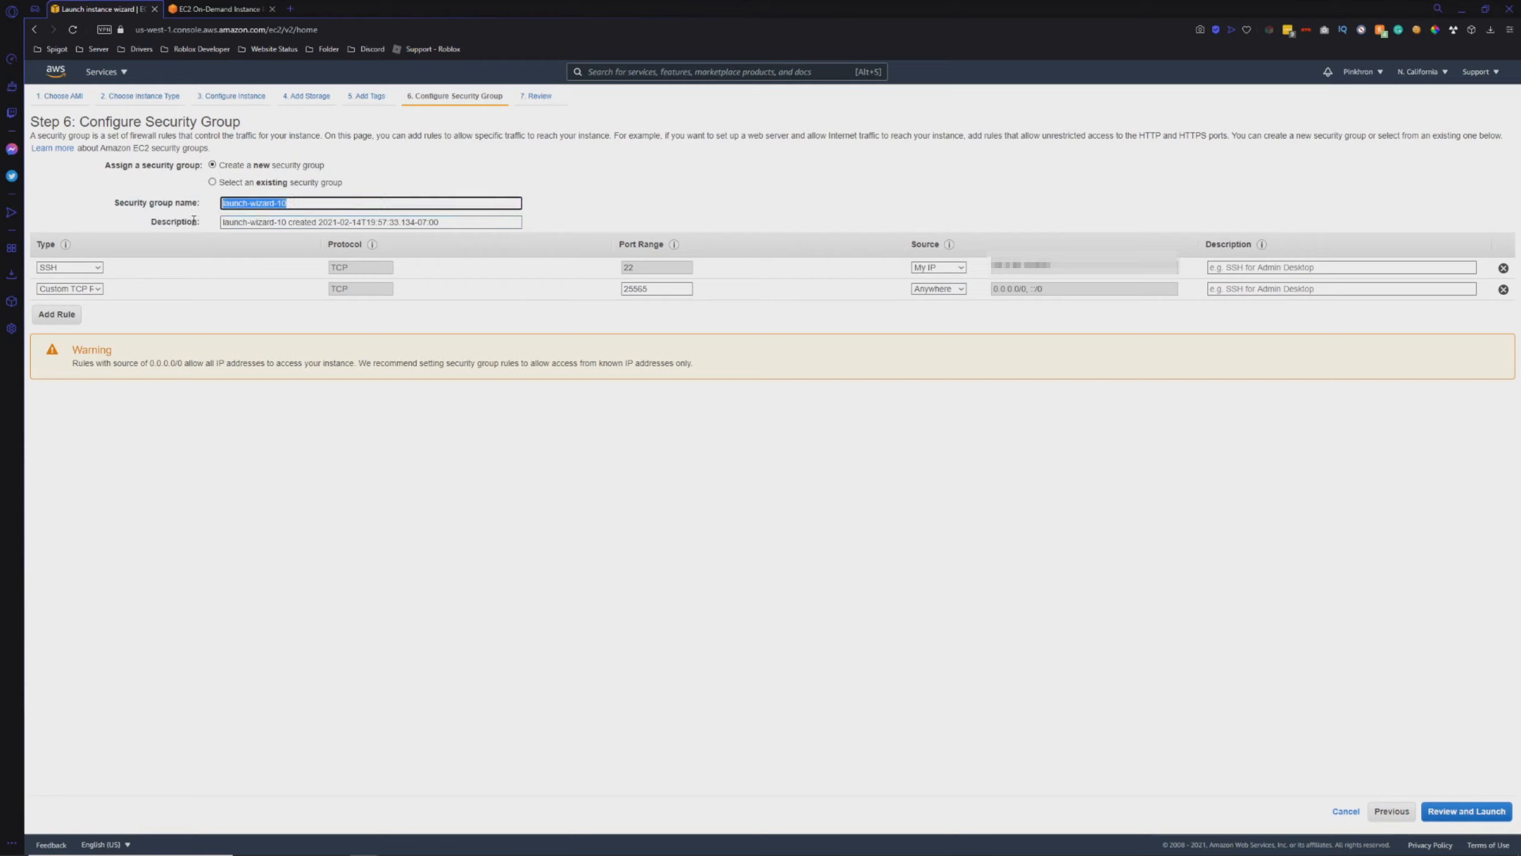
{"action": "left_click", "coordinate": [194, 219]}
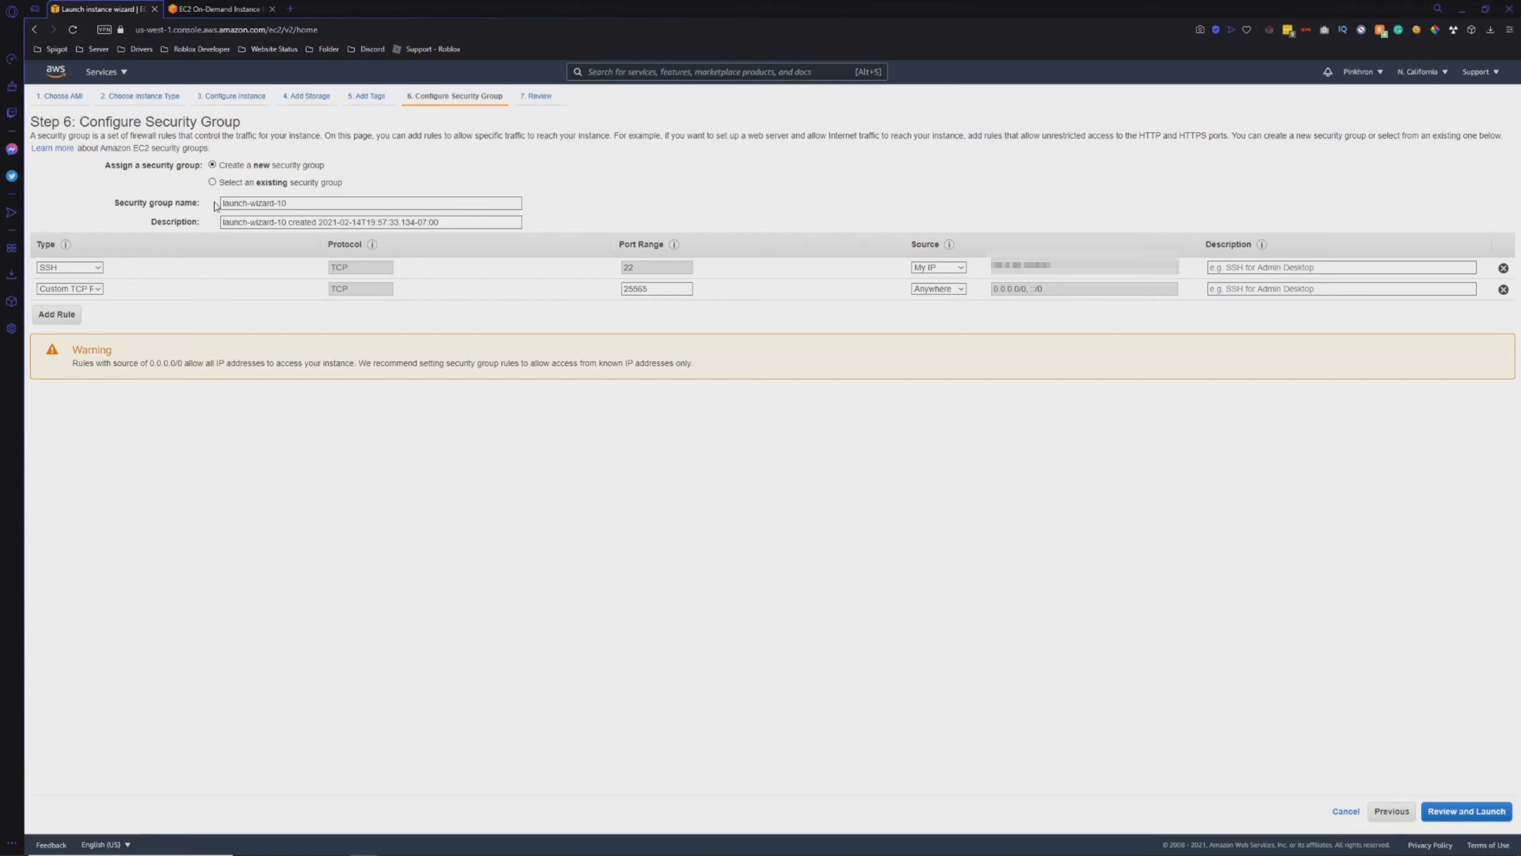
{"action": "triple_click", "coordinate": [273, 201]}
{"action": "type", "text": "YouTubn"}
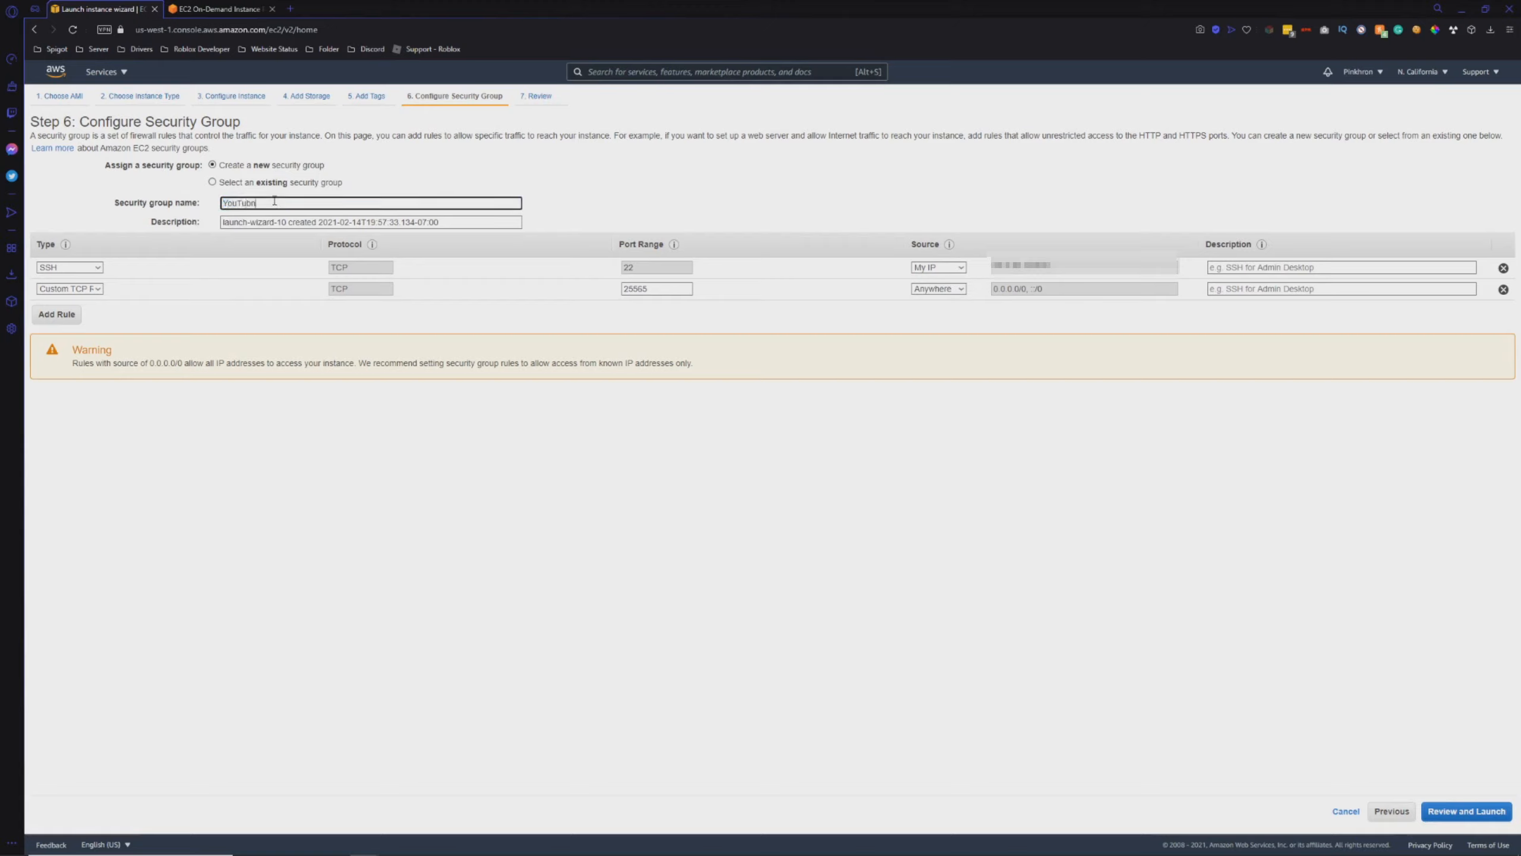
- Replace the default description of the security group with new text
{"action": "key", "text": "Tab"}
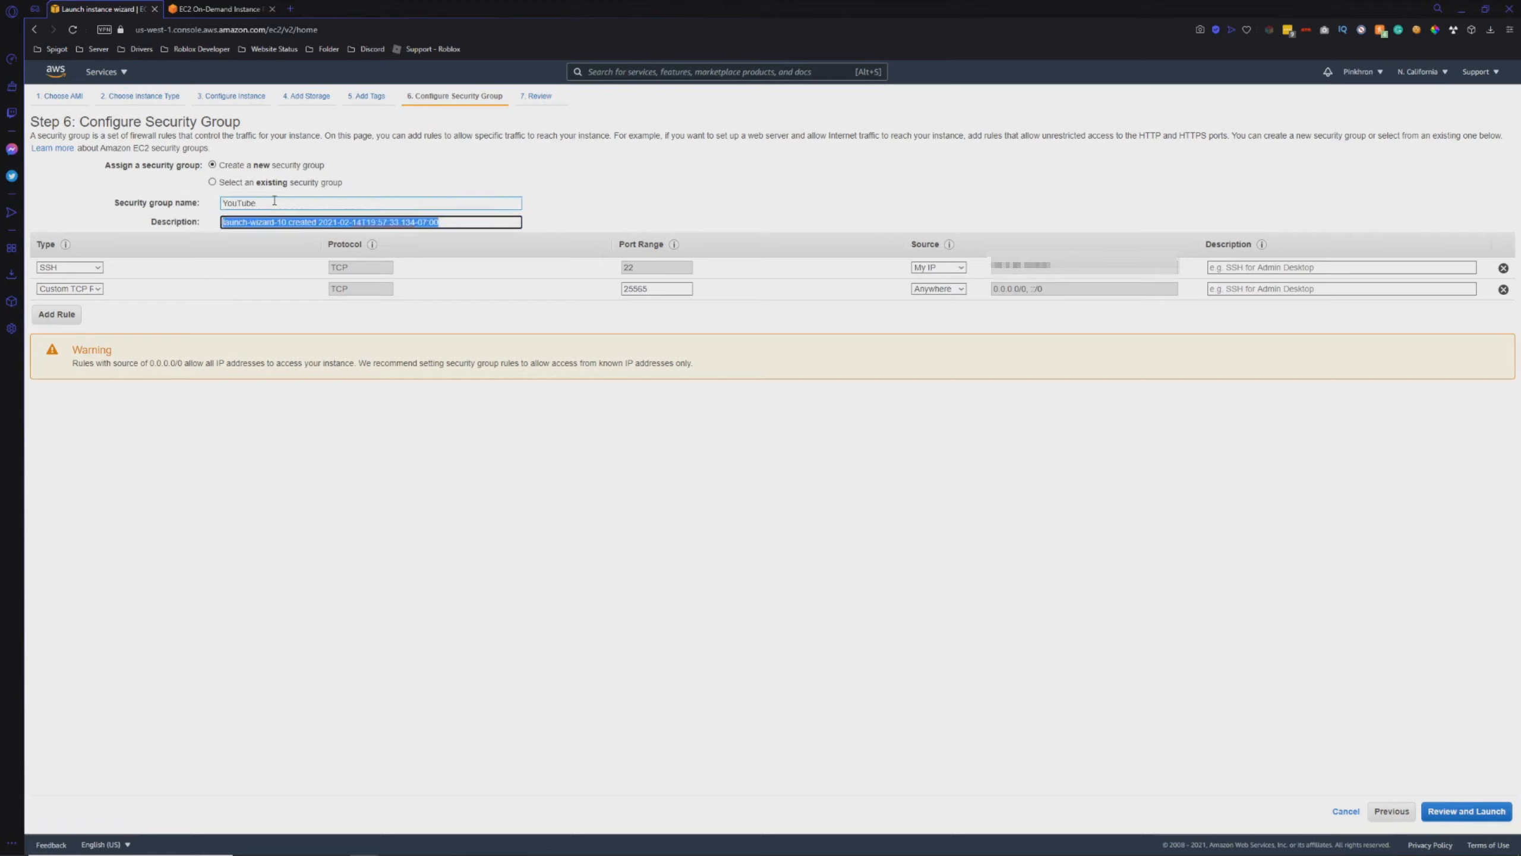
{"action": "key", "text": "BackSpace"}
{"action": "type", "text": "Y"}
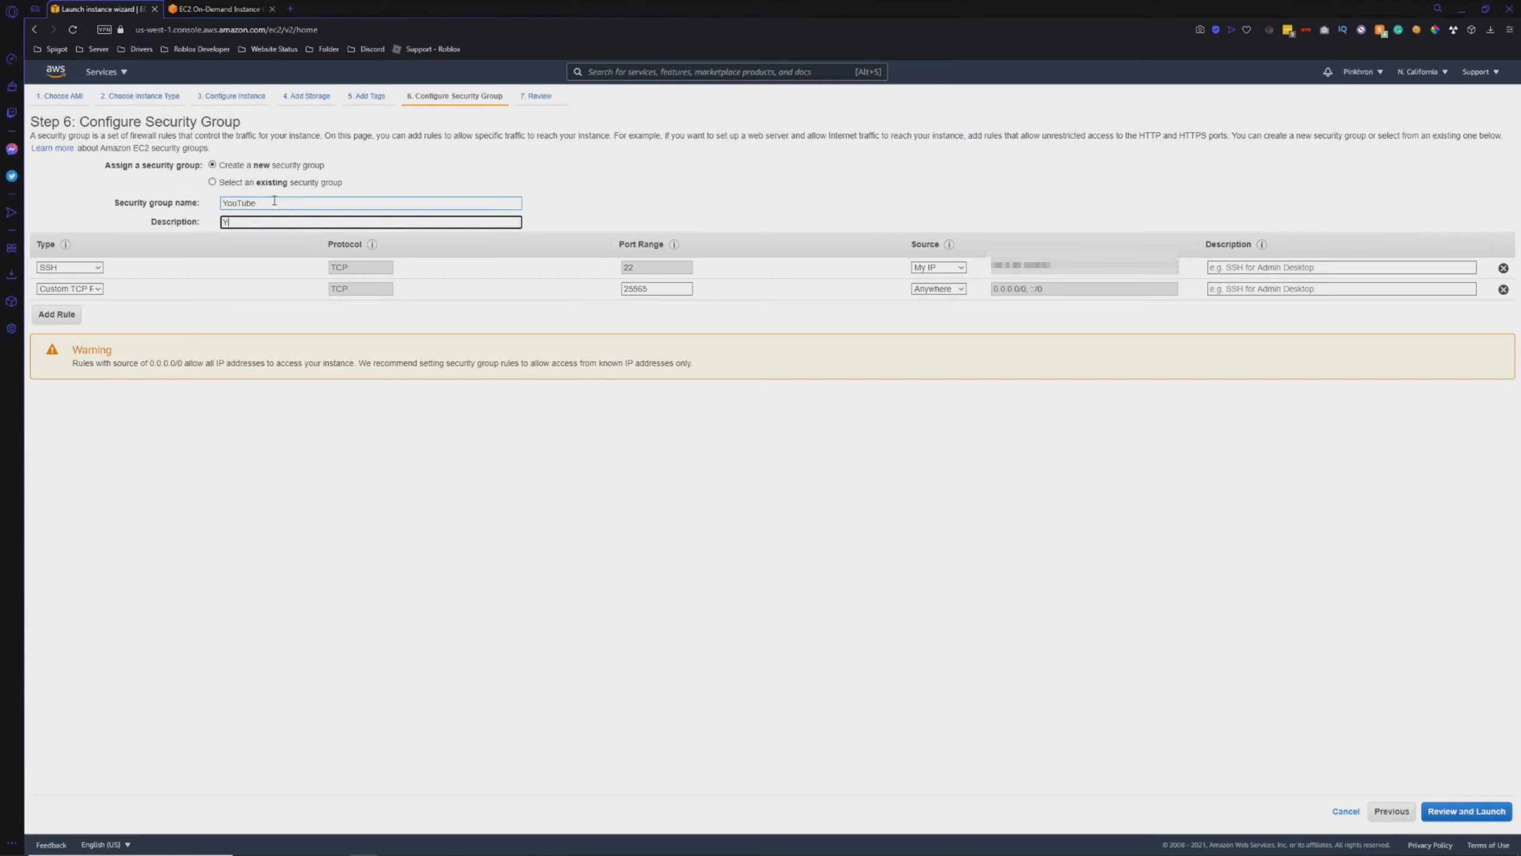